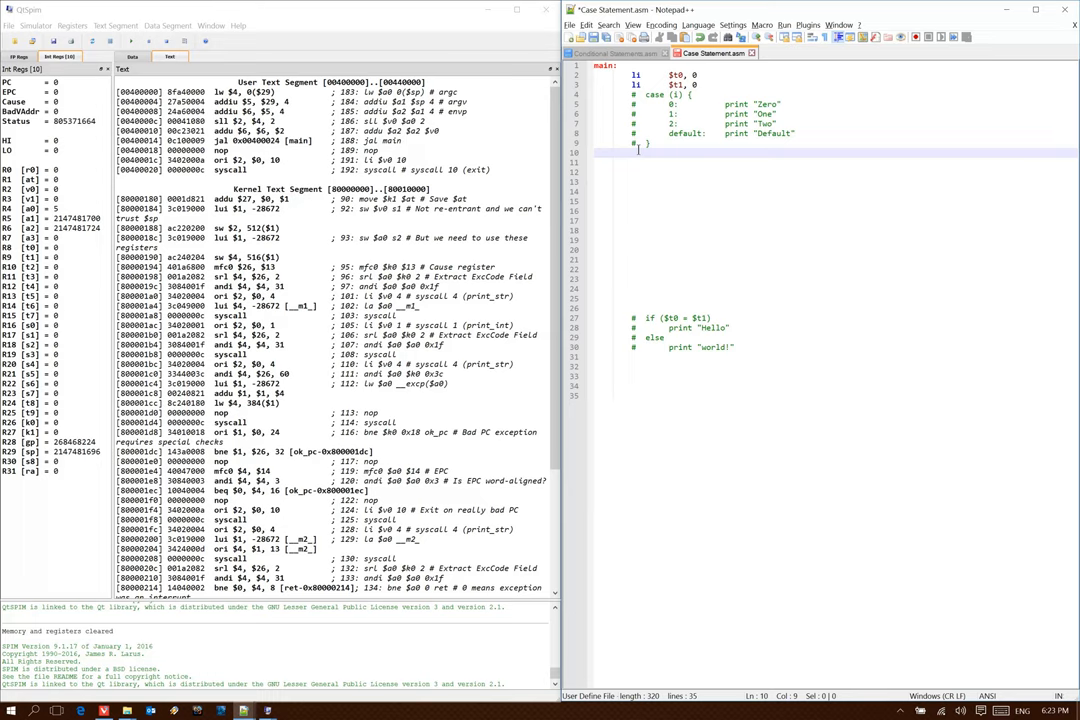
Review the commented print "Zero" case and place the cursor on line 10 for the first beq
key("Up")
key("Up")
key("Up")
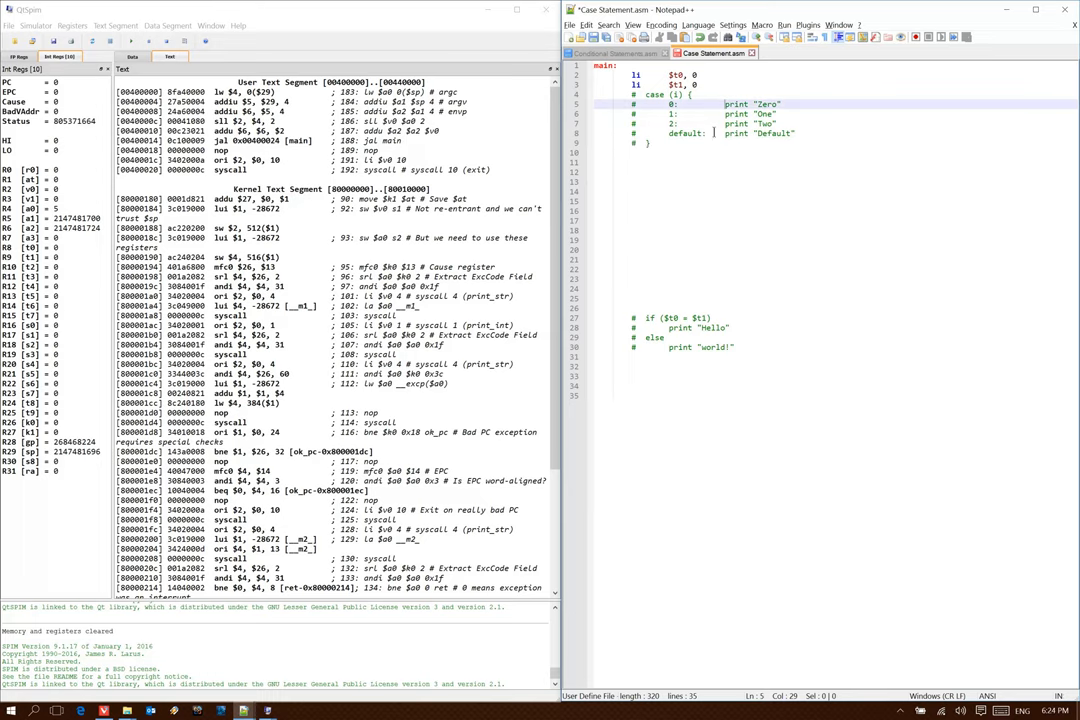
left_click_drag(725, 105, 782, 108)
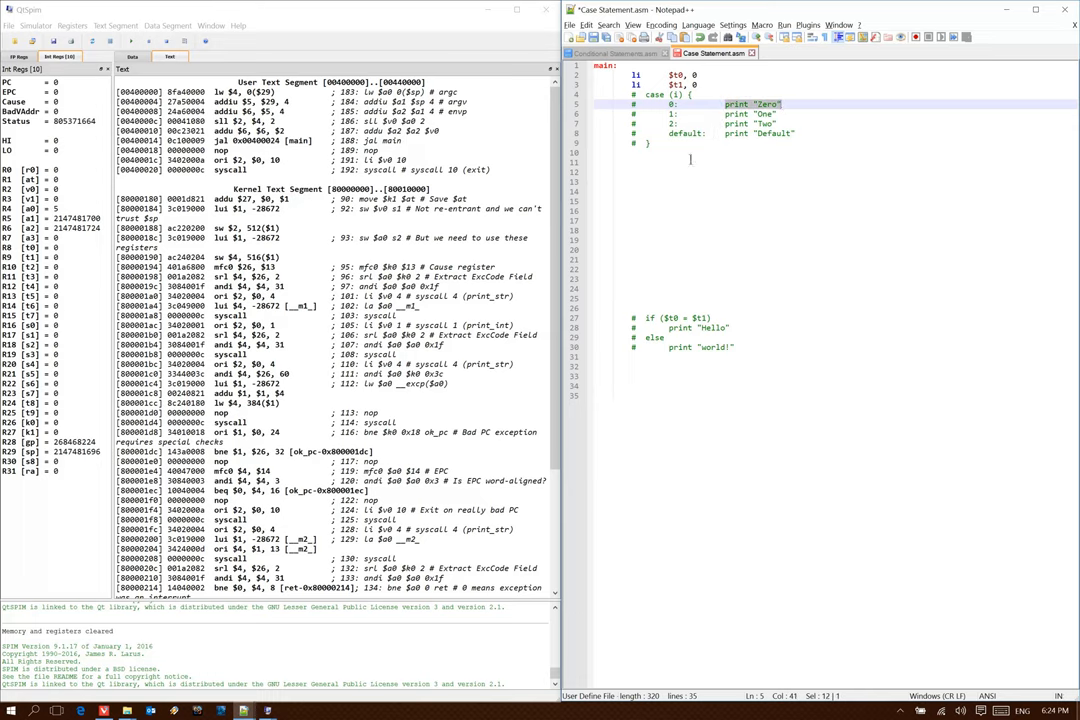
left_click(641, 161)
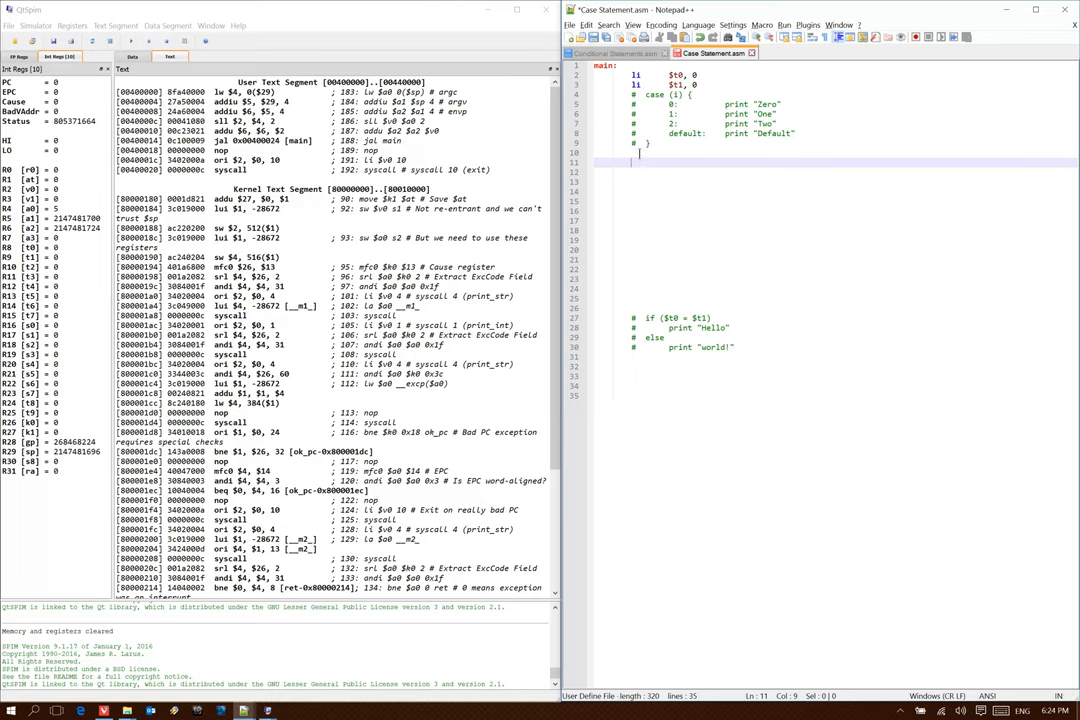
left_click(639, 153)
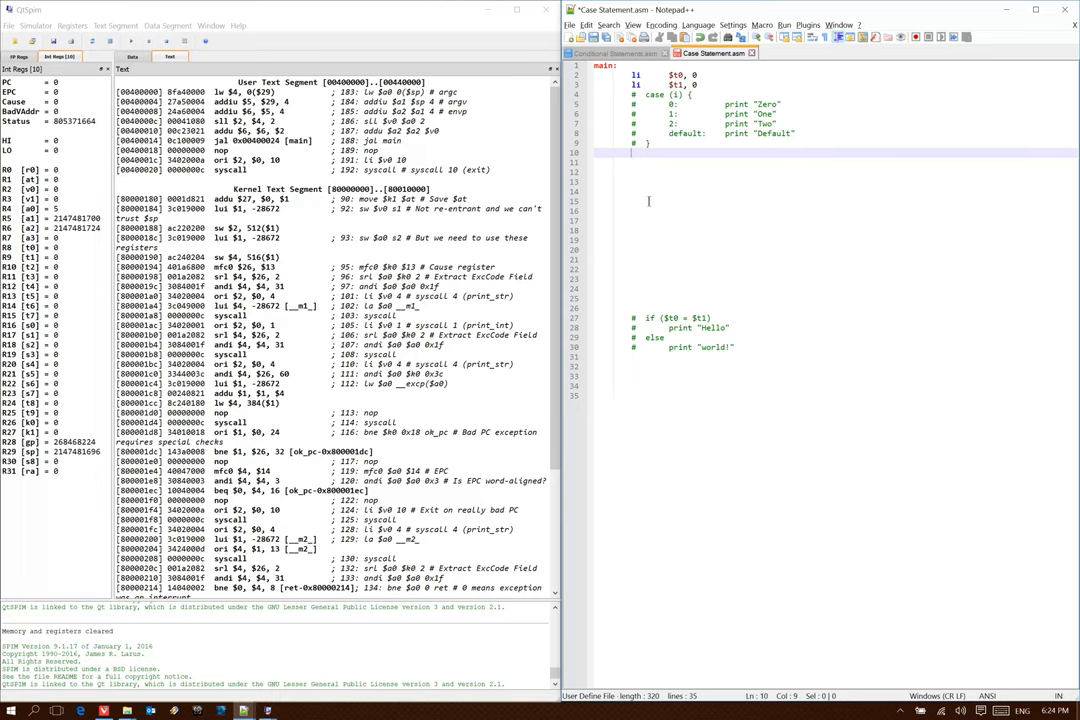
type("beq\t$t0, $zero")
type(", zero")
Add li $t9,1 / beq to one, li $t9,2 / beq to two, then j default, each on its own line
key("Return")
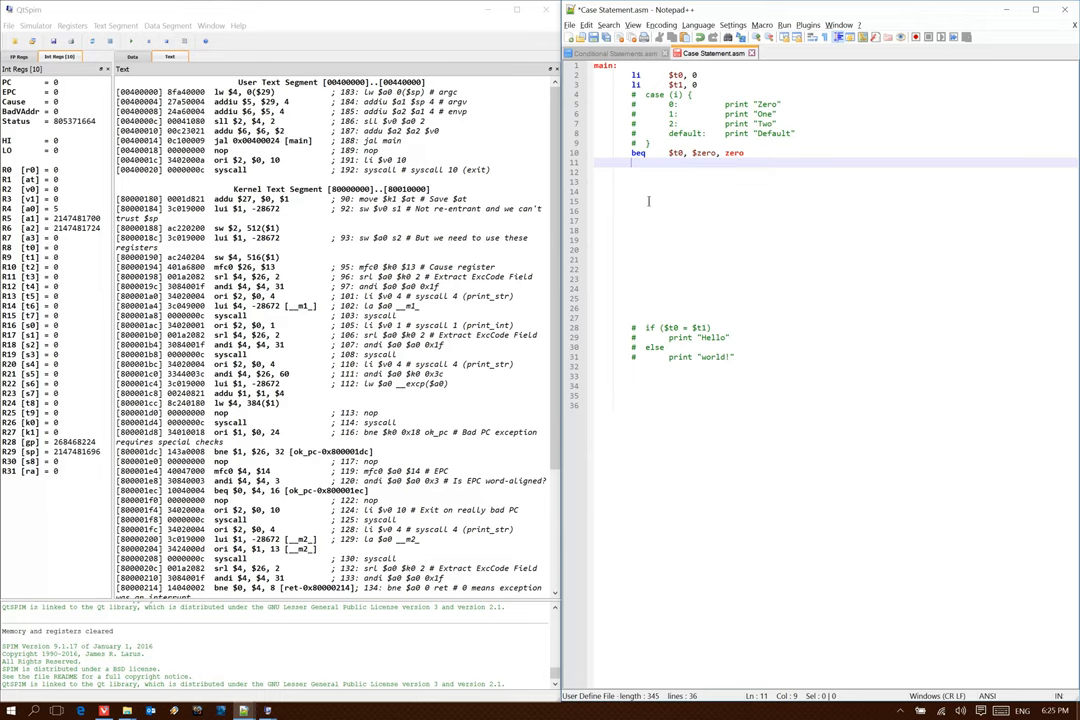
type("li\t\t$t9, 1")
key("Return")
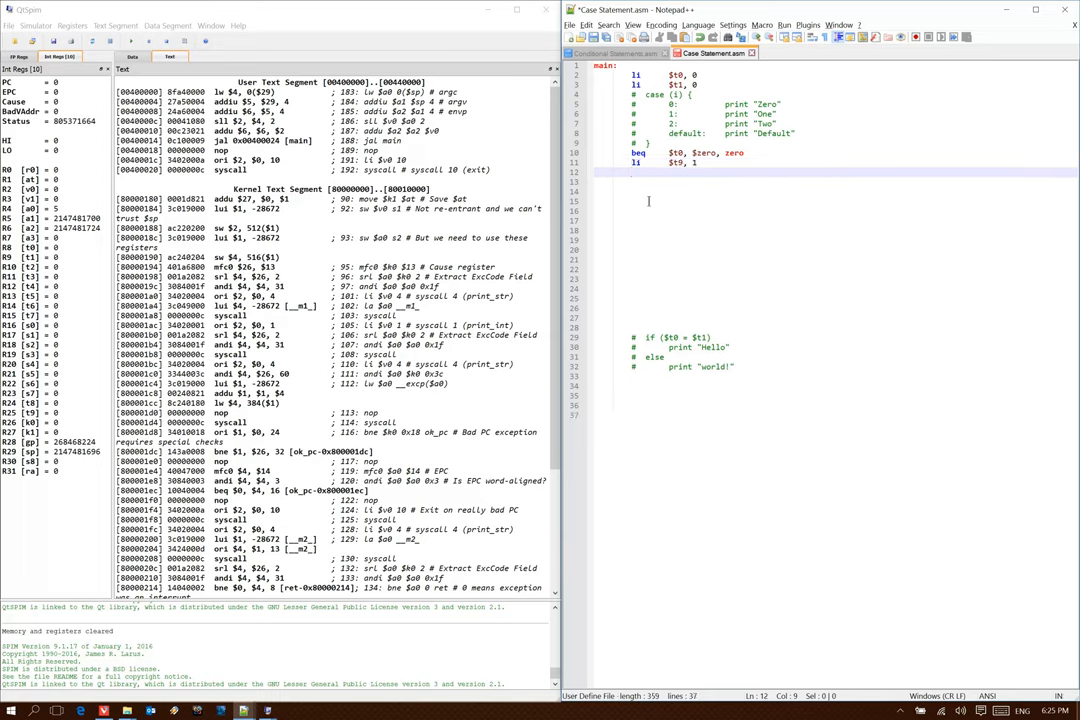
type("beq\t$t0, $t9, on")
type("e")
key("Return")
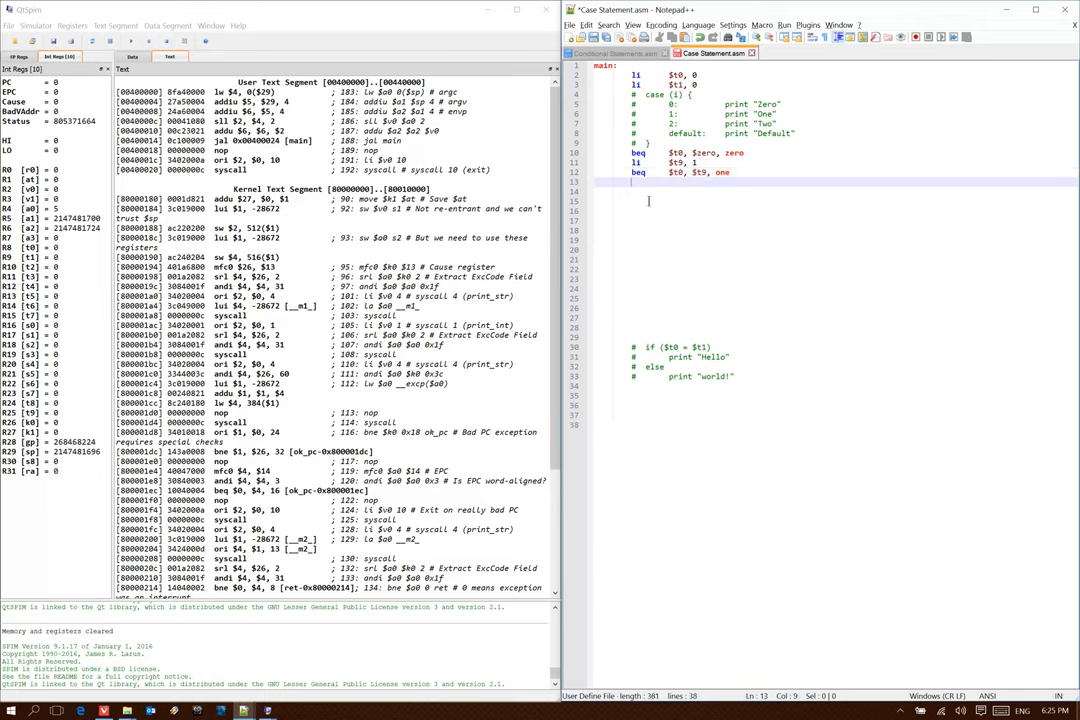
type("li\t$t9, ")
type("2")
key("Return")
type("beq\t")
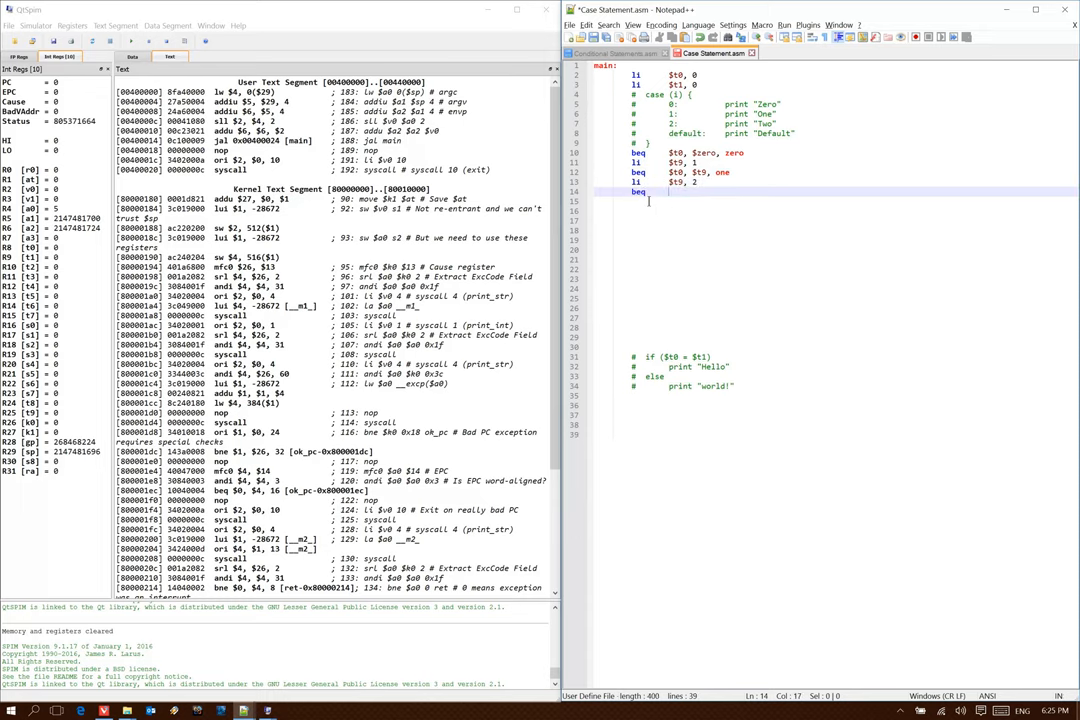
type("$t0, $t")
type("9, two")
key("Return")
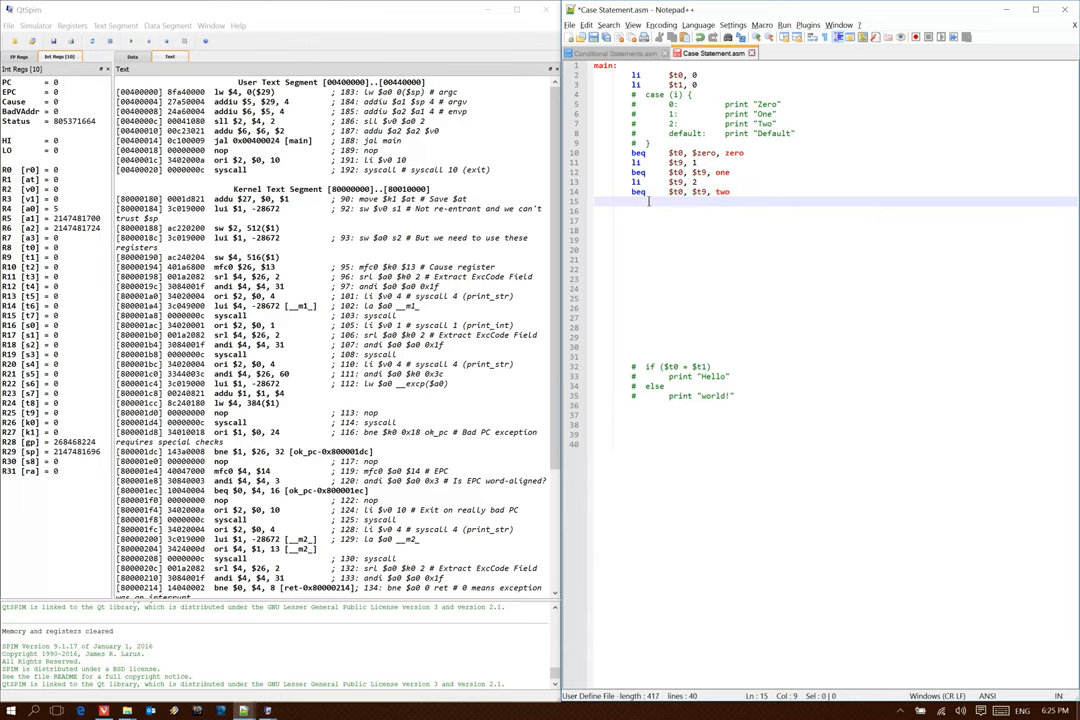
type("j\t")
type("default")
left_click_drag(725, 105, 782, 105)
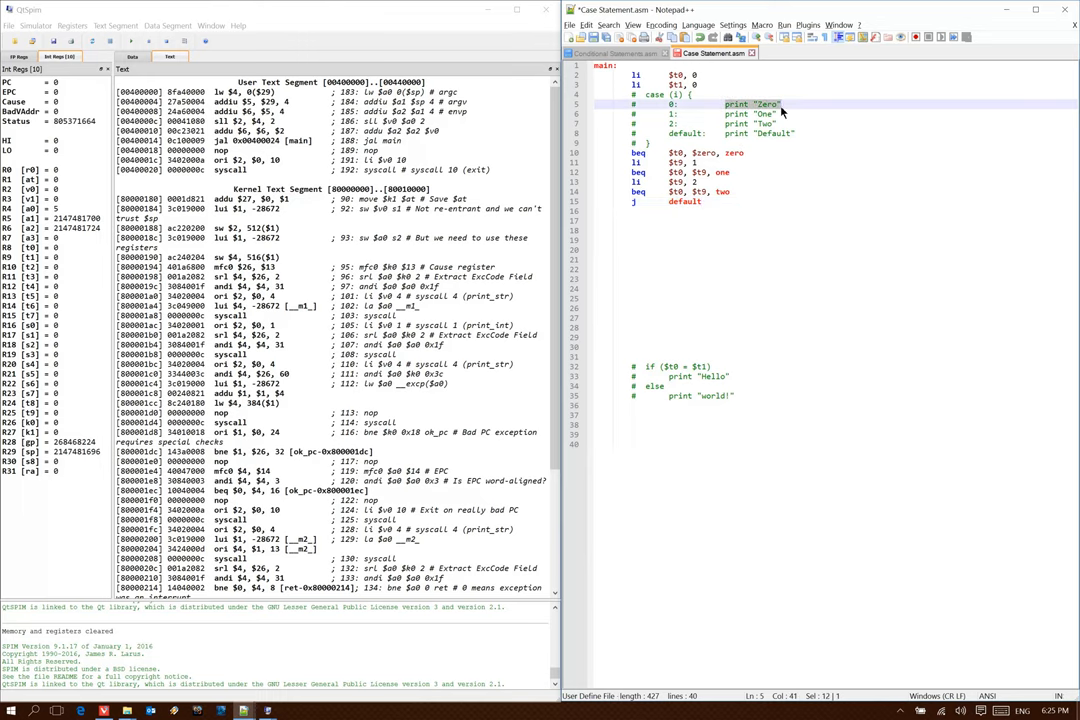
left_click_drag(633, 152, 593, 213)
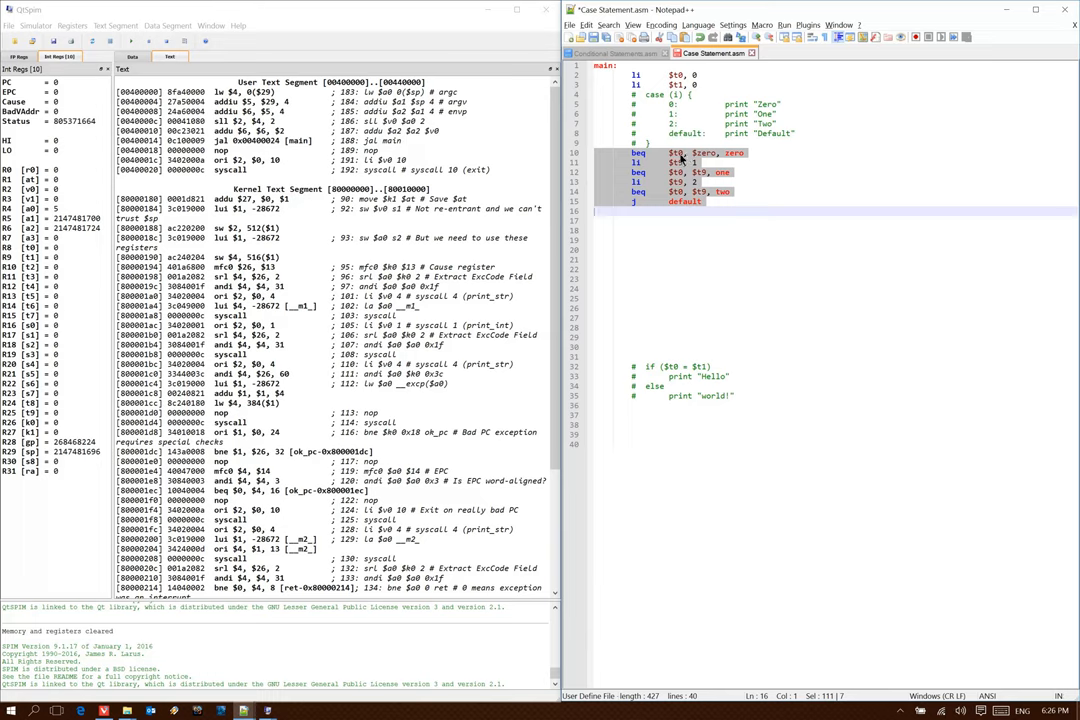
left_click(681, 153)
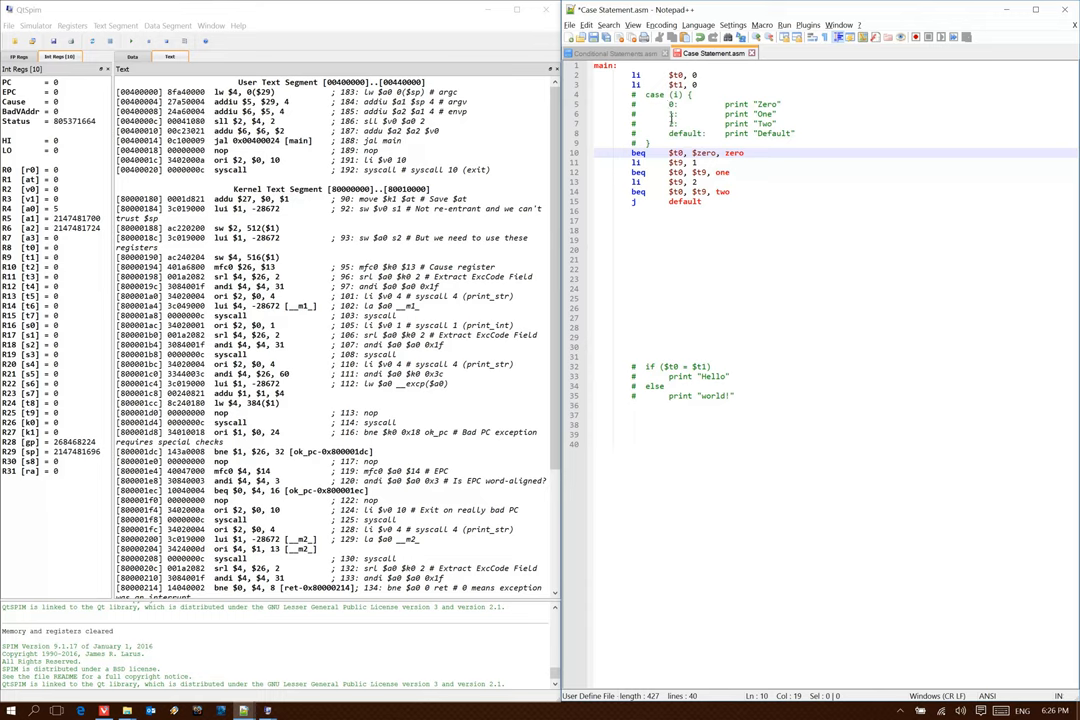
left_click(633, 221)
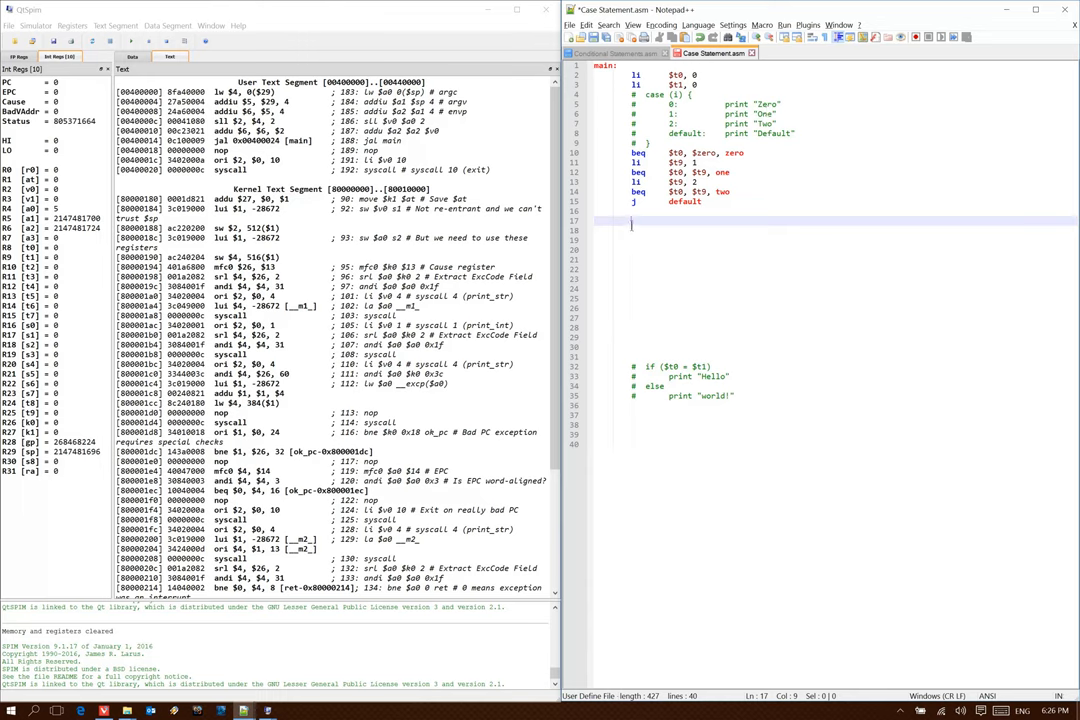
Paste the zero_string print setup under the zero label and open blank lines after the comment block
key("BackSpace")
type("zero:")
type("li\t\t$v0, 4 \t\tla\t\t$a0, zero_string")
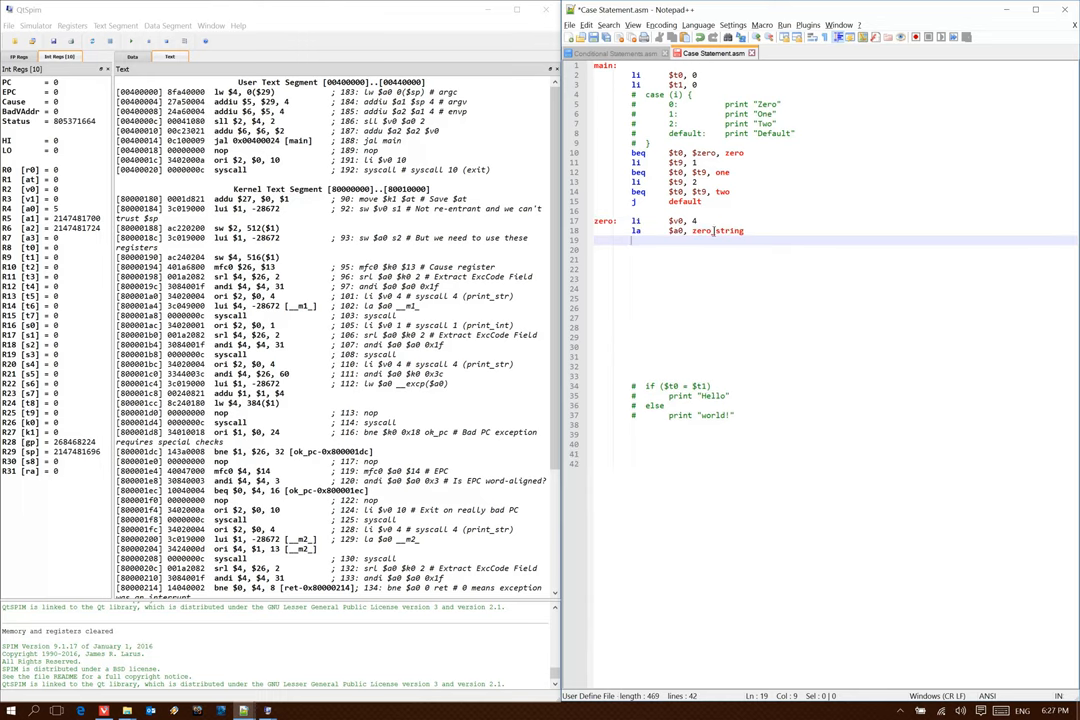
left_click(676, 144)
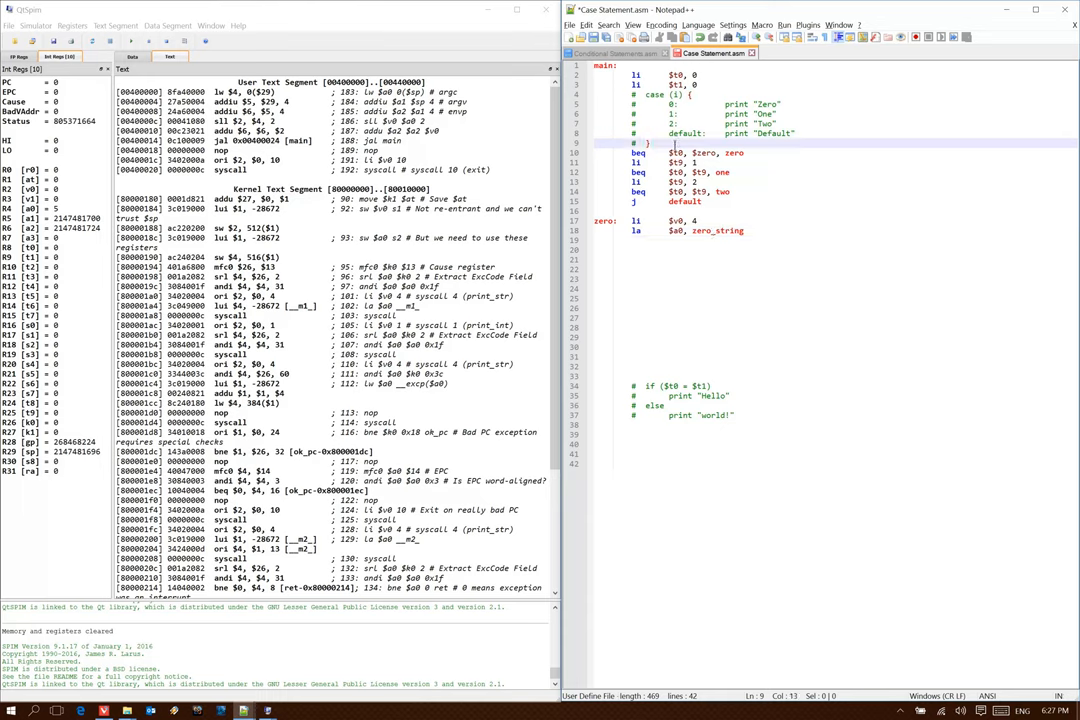
key("Return")
type(".data")
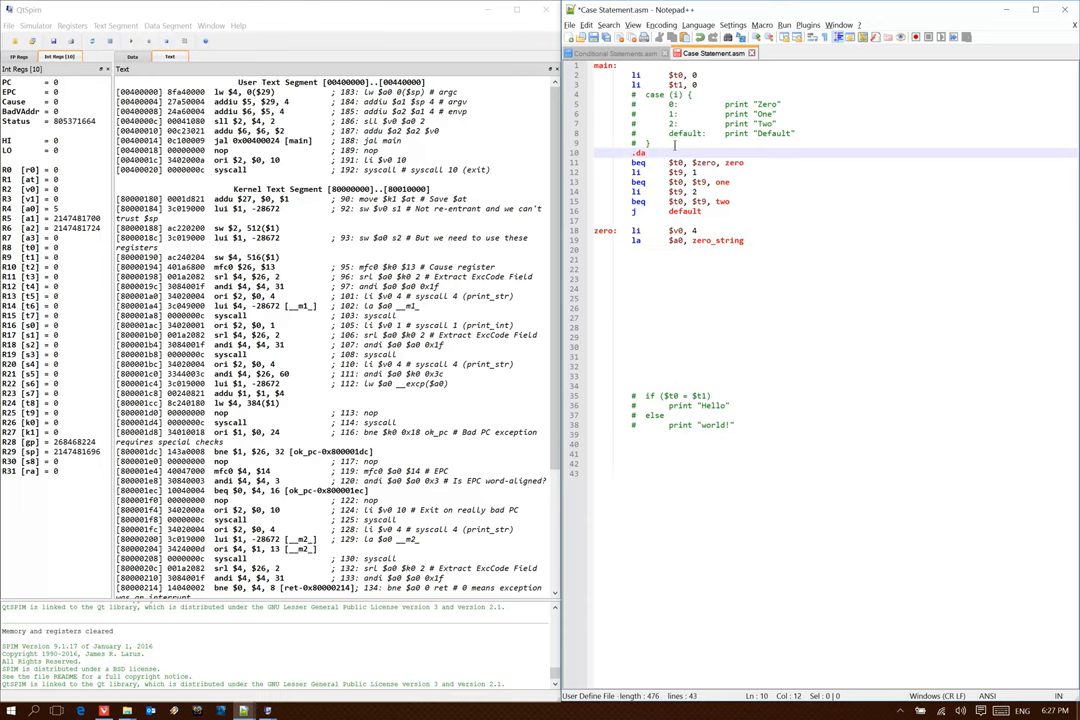
key("Return")
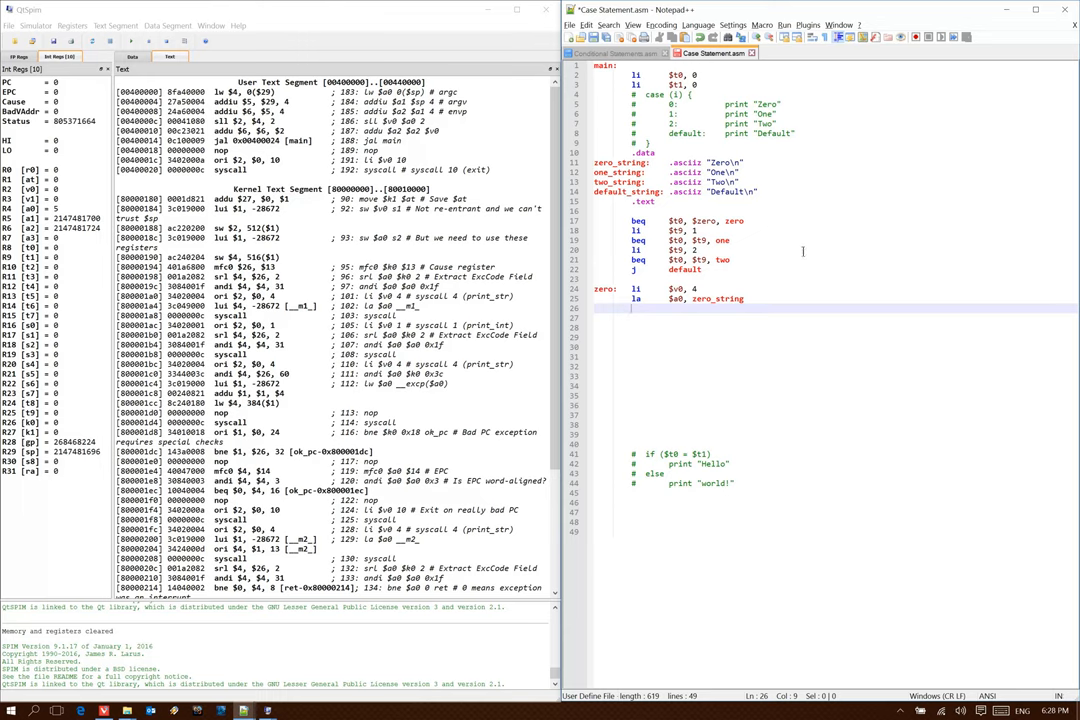
type("j\tend_case")
Write the one: case with li $v0, 4, la $a0, one_string, syscall and j end_case
left_click(596, 444)
type("end_case:")
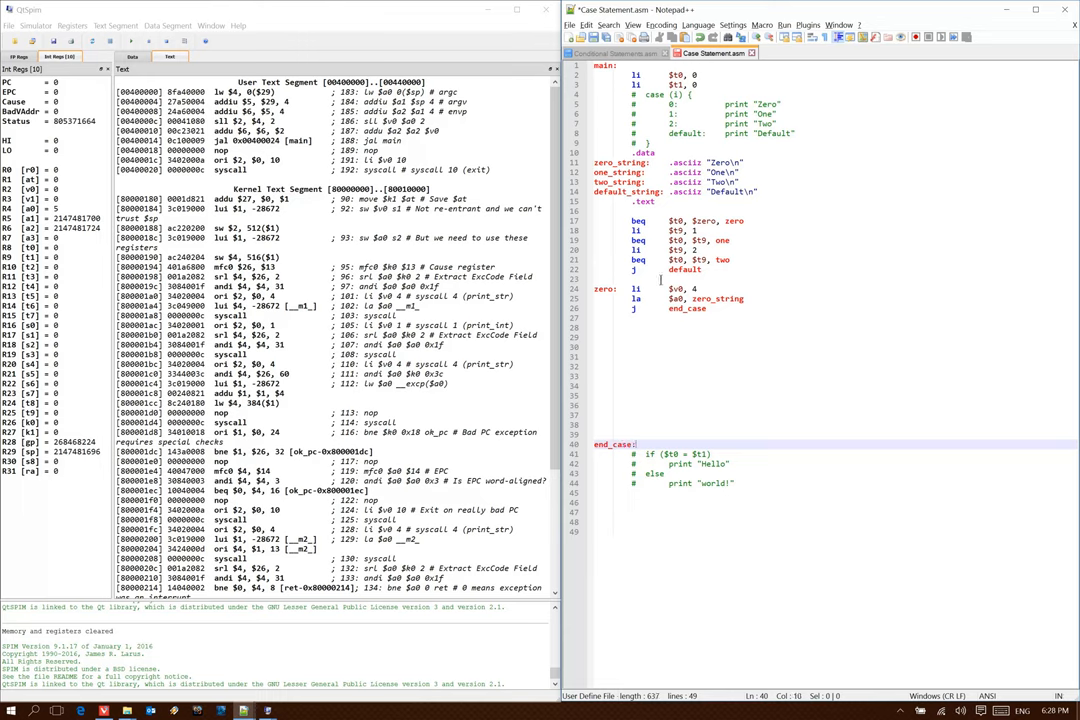
left_click(634, 330)
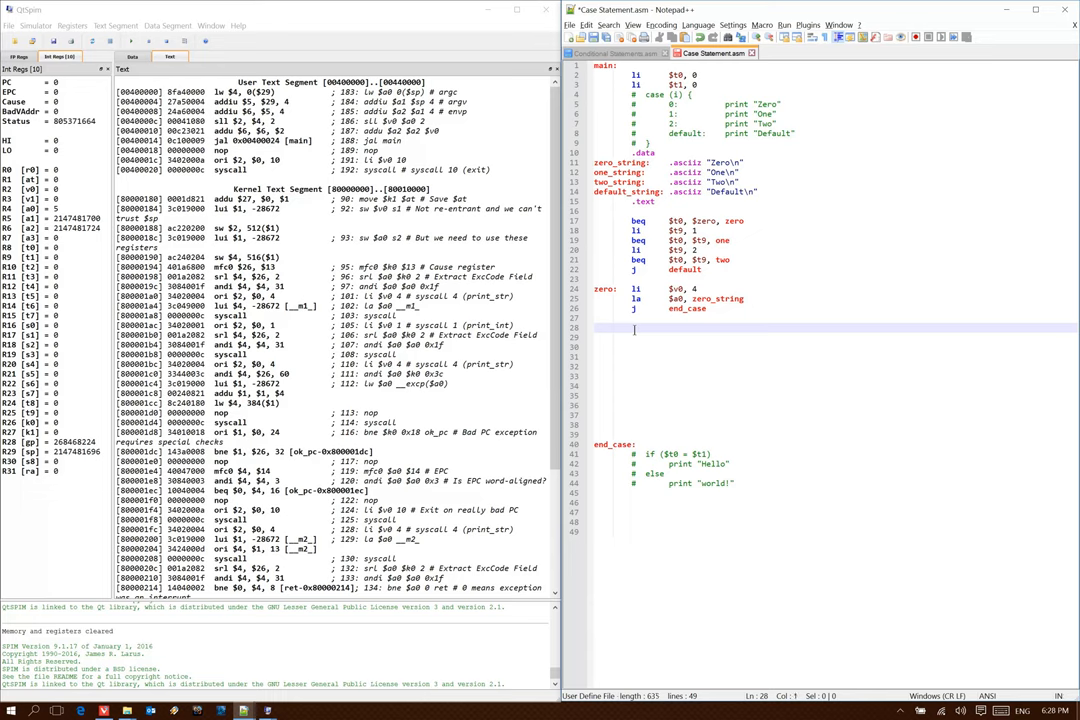
type("one:\tli\t")
type("$v0, 4")
key("Return")
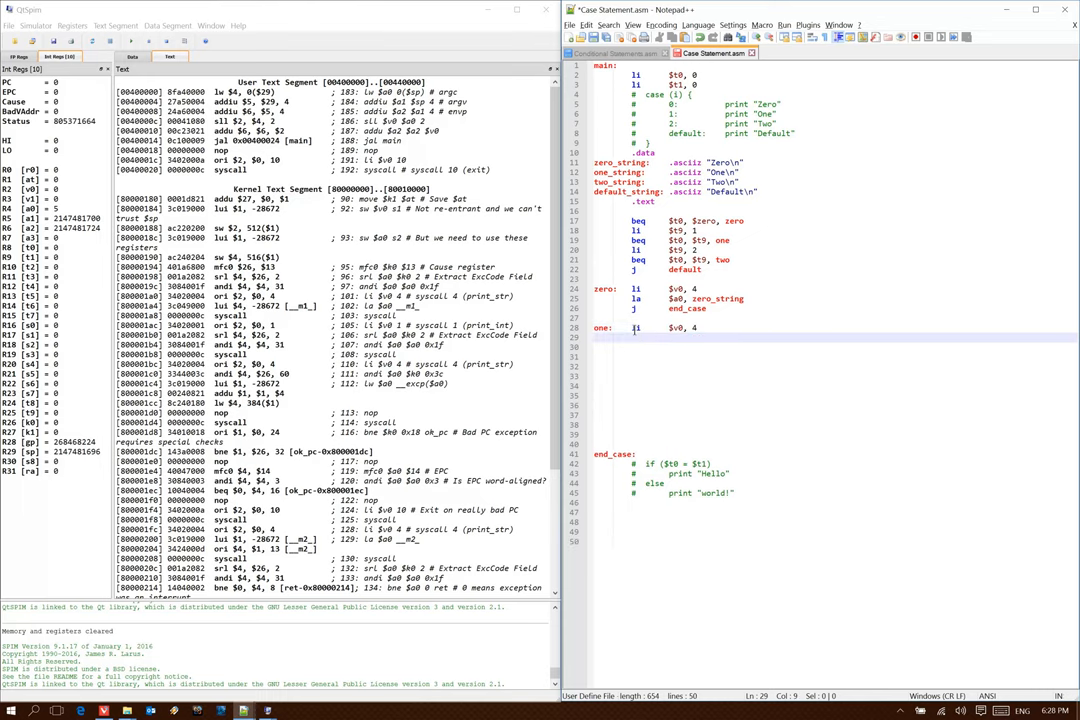
type("la\t$a0, one_string")
key("Return")
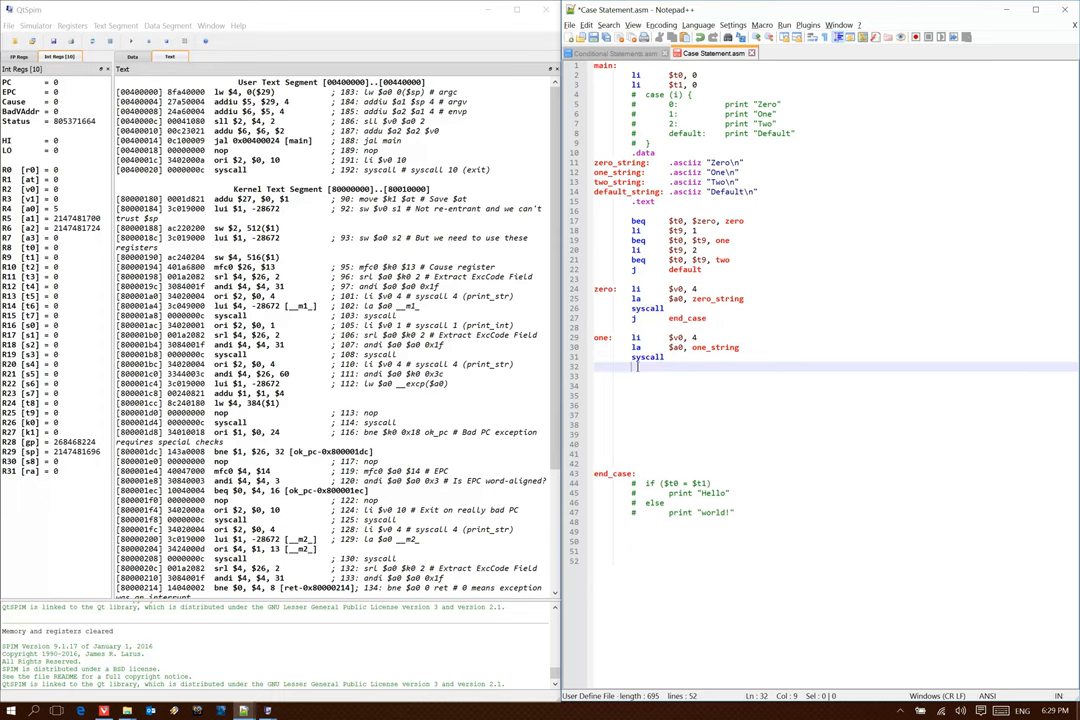
type("j")
type("end_case")
Paste the li/la/syscall body under the two: and default: labels with j end_case, then save
key("Return")
key("Return")
type("two")
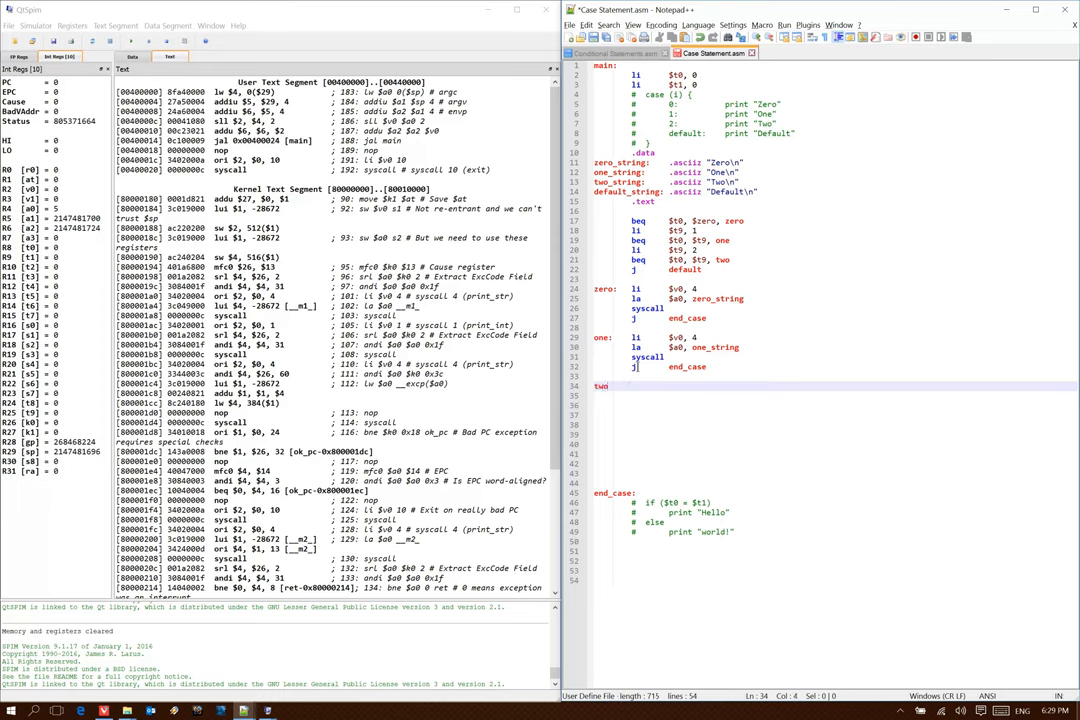
type(":    li")
key("ctrl+v")
type("default:")
type("li\t\t$v0, 4 \t\tla\t\t$a0, default_string \t\tsyscall")
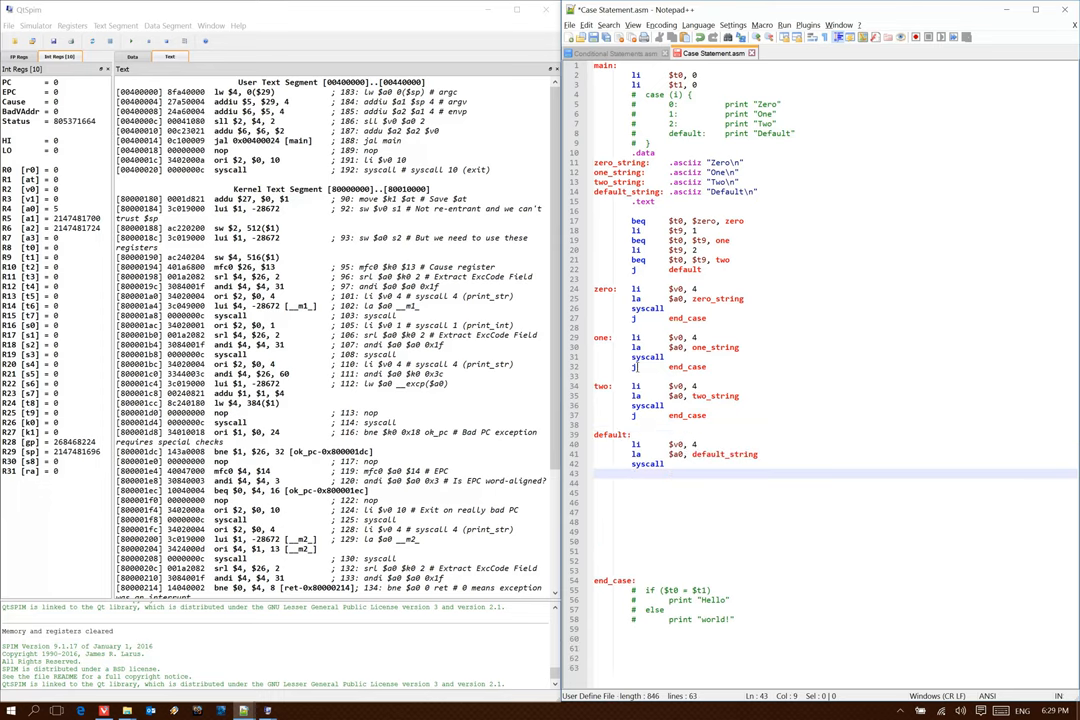
type("j\tend_")
type("case")
left_click(636, 667)
key("Return")
key("Return")
key("Return")
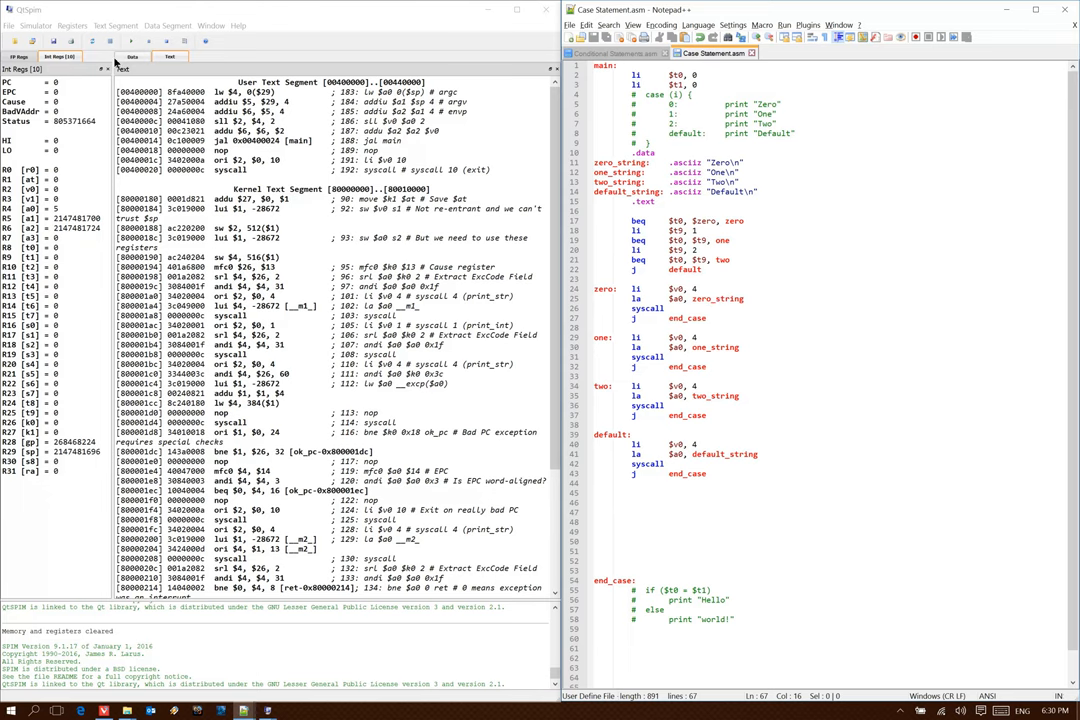
Run the case program in QtSpim with $t0 set to 0, then 1, then 2
left_click(110, 42)
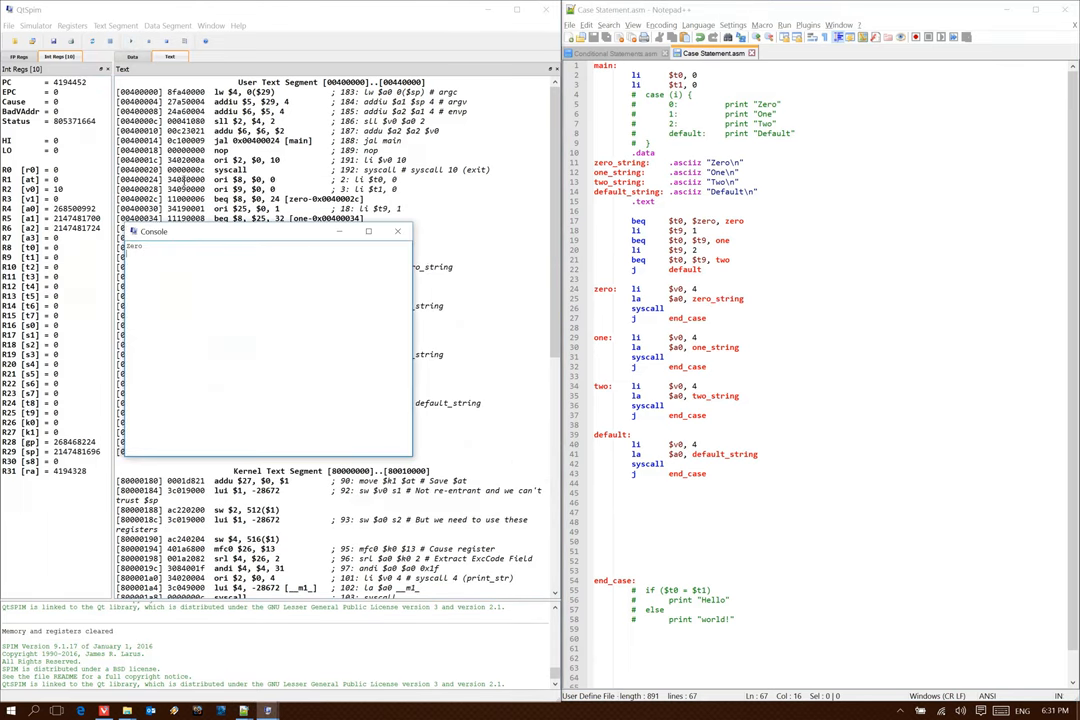
left_click(697, 75)
key("BackSpace")
type("1")
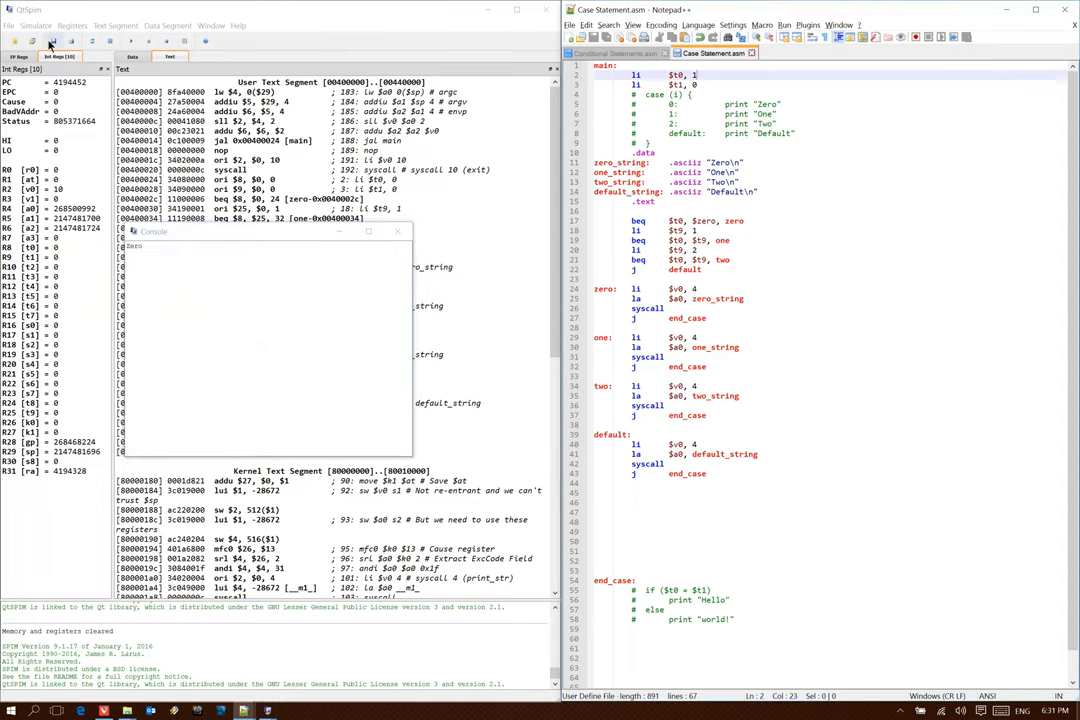
left_click(110, 42)
key("BackSpace")
type("2")
left_click(33, 42)
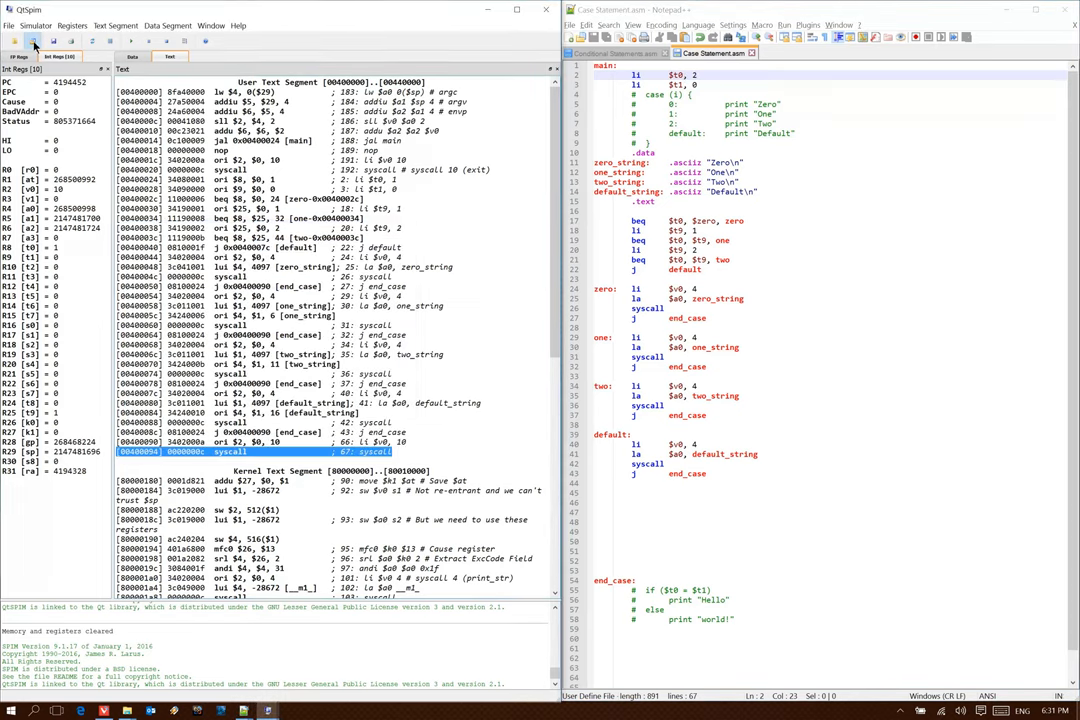
left_click(110, 42)
Rerun with $t0 set to 3 and then -1, ending with Default printed
key("BackSpace")
type("3")
key("ctrl+s")
left_click(33, 42)
left_click(110, 42)
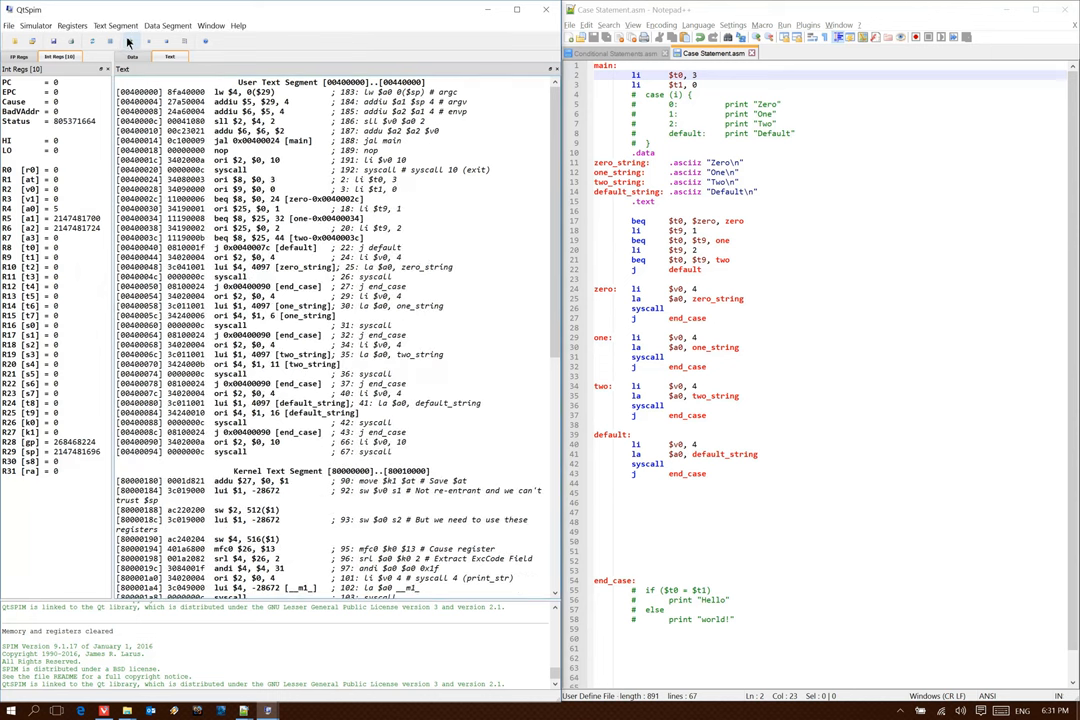
left_click(110, 42)
key("BackSpace")
type("-1")
key("ctrl+s")
left_click(110, 42)
left_click(128, 42)
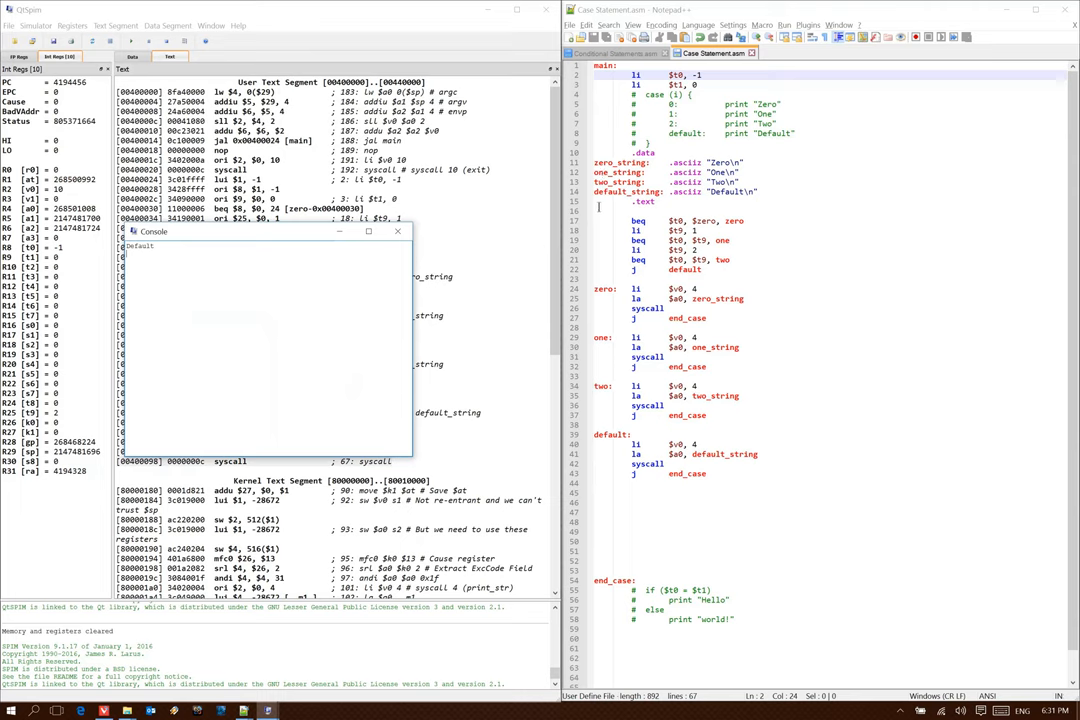
left_click_drag(598, 220, 598, 231)
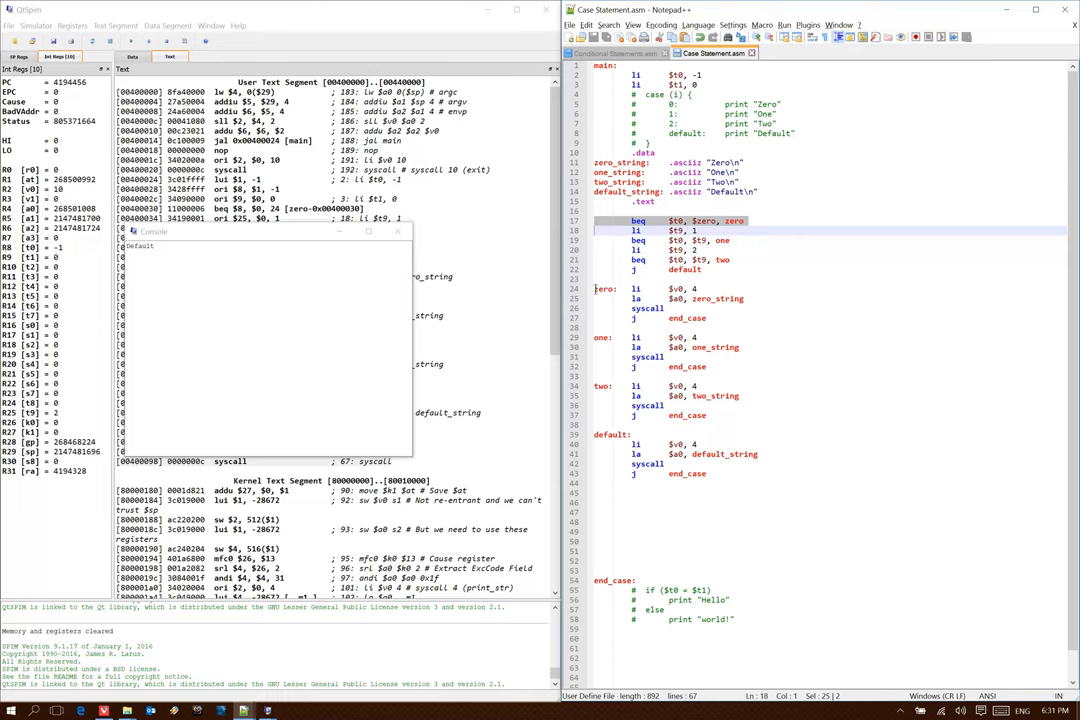
left_click_drag(596, 289, 594, 327)
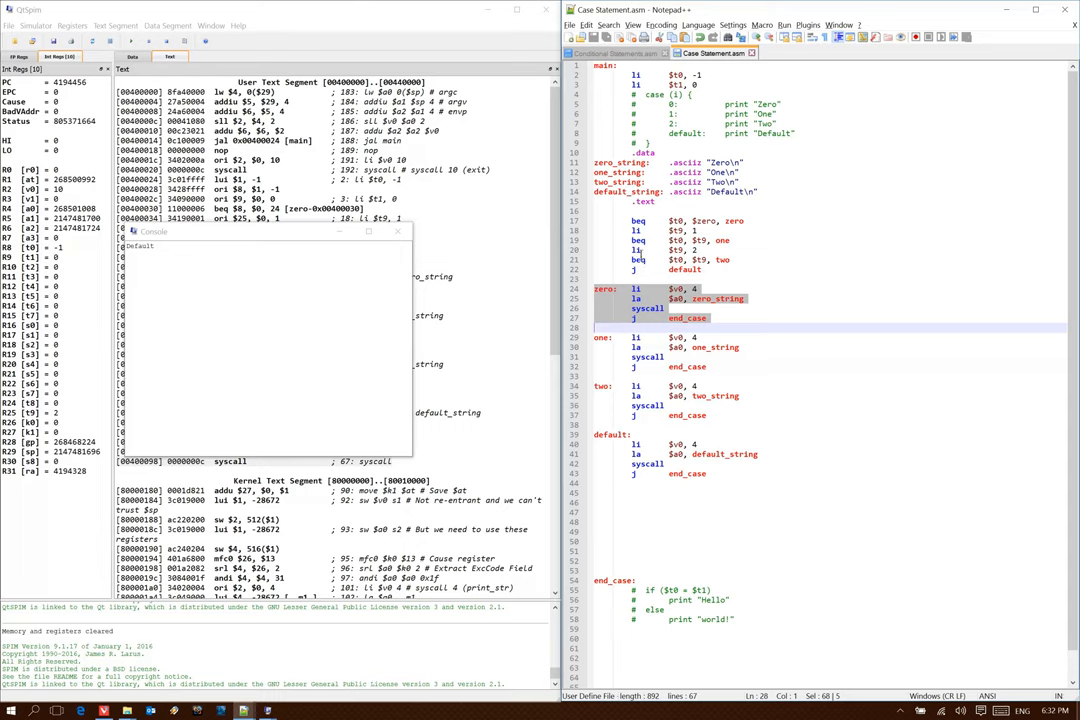
double_click(636, 221)
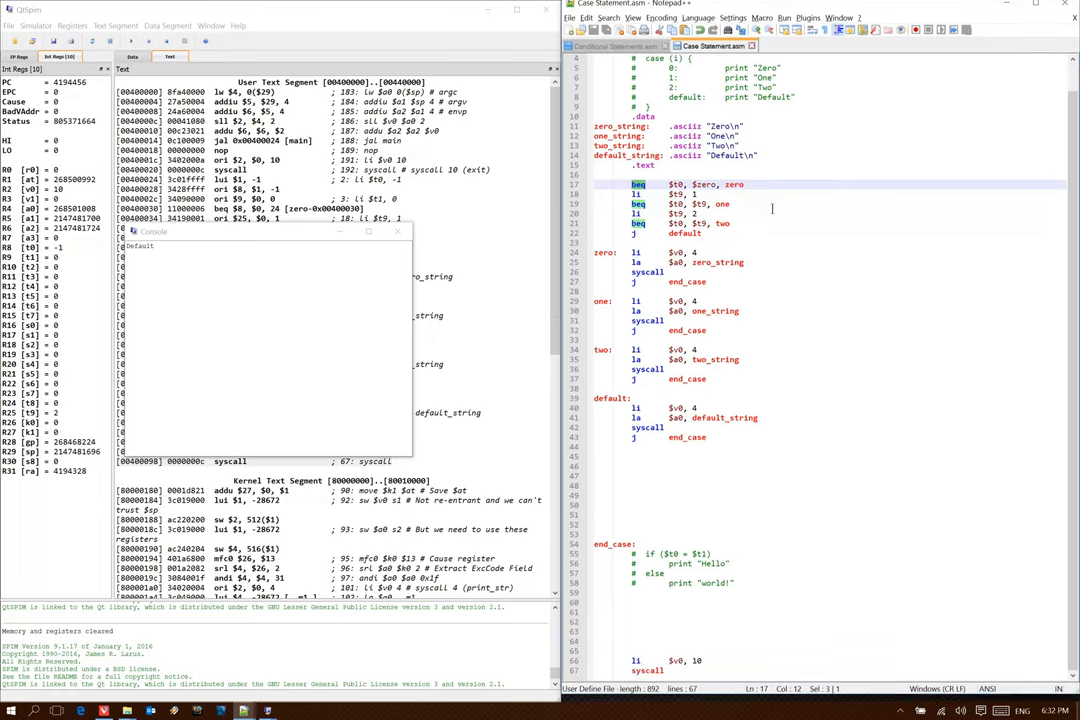
scroll(700, 400, "down", 1)
Move to the line right under the if/else comments to start the beq instruction
left_click(637, 609)
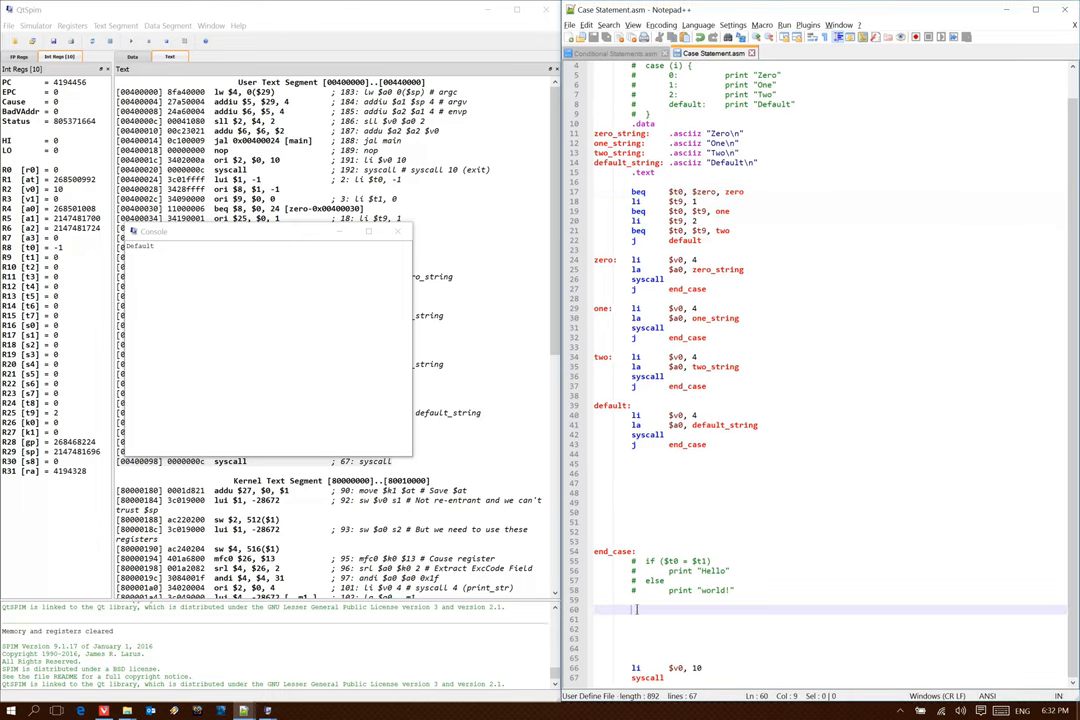
key("Up")
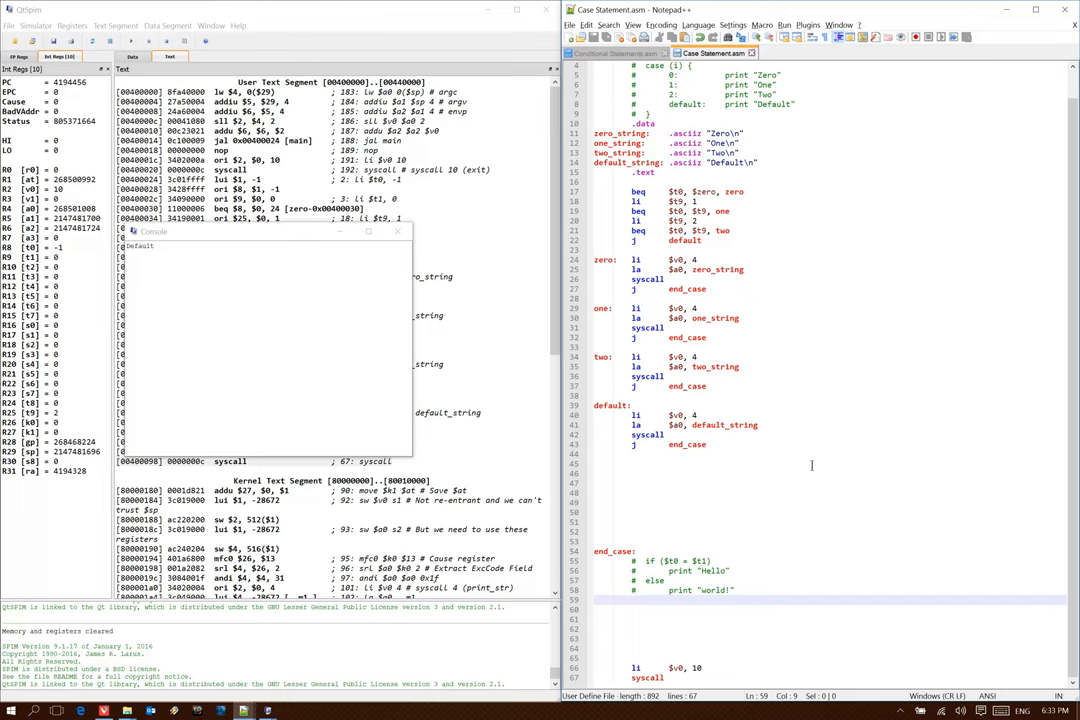
scroll(812, 465, "up", 1)
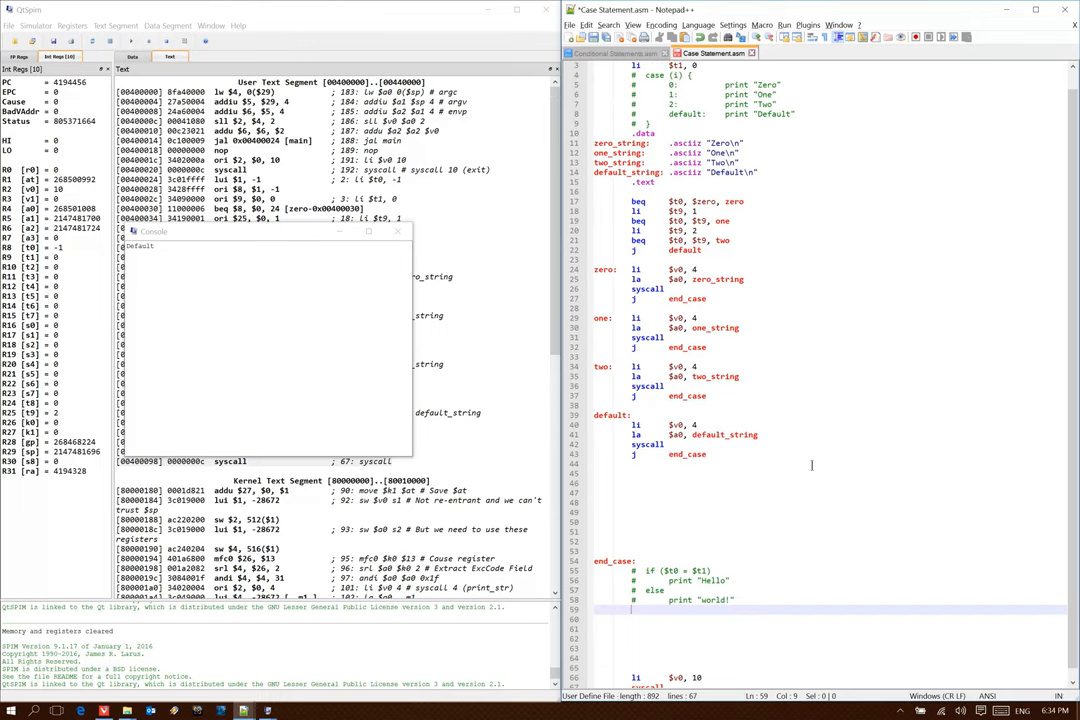
type("beq\t")
type("$t0, $t1, ")
type("if")
Replace the bne $t0, $t1 line after the beq with j else and add a blank line before the if block
key("Return")
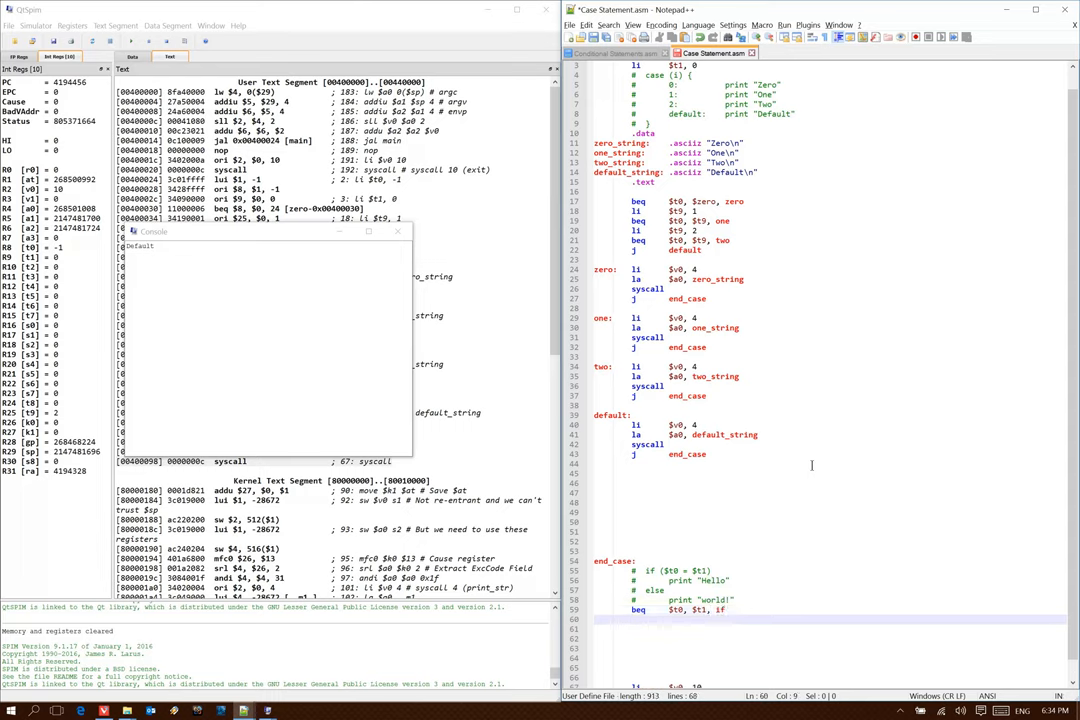
type("bne ")
type("$t0, $t1,")
type(" else")
key("Left")
key("Left")
key("Left")
key("shift+Home")
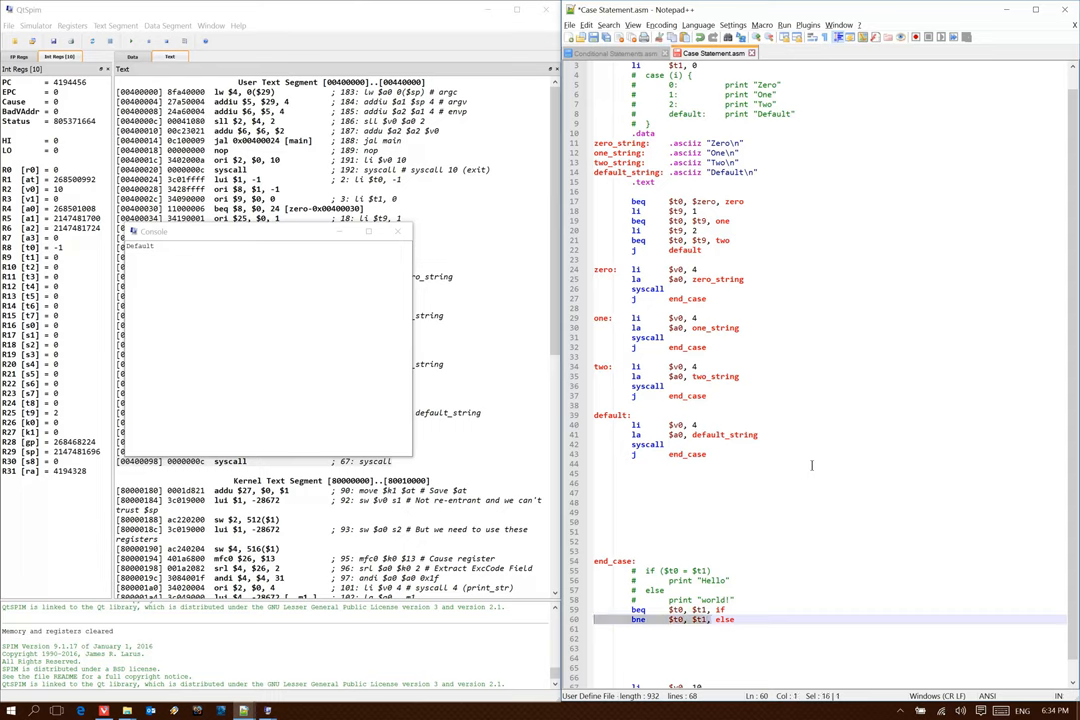
key("shift+Right")
key("shift+Right")
type("j")
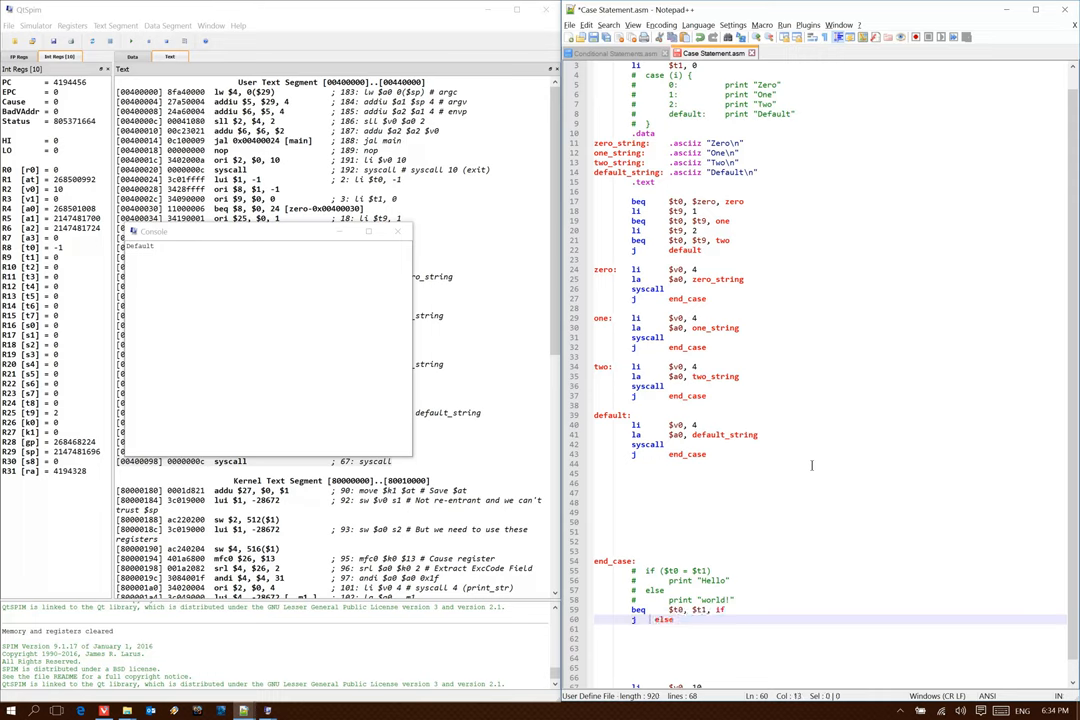
key("Tab")
key("Return")
key("Return")
key("Tab")
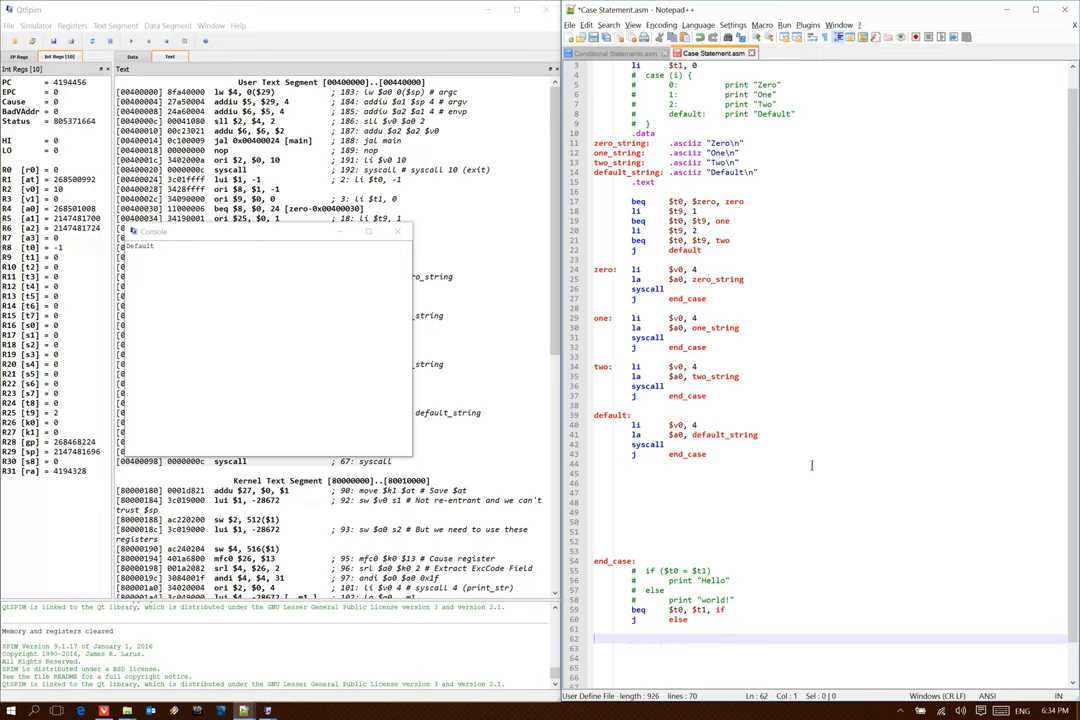
type("if:")
Write the if: block printing Hello with j end_if, the else: block printing world!, and end_if:
type(".data Hello:\t.asciiz \"Hello\\n\" \t\t.text")
type("li\t$v0, 4")
key("Return")
type("la\t$a0, Hello syscall  j")
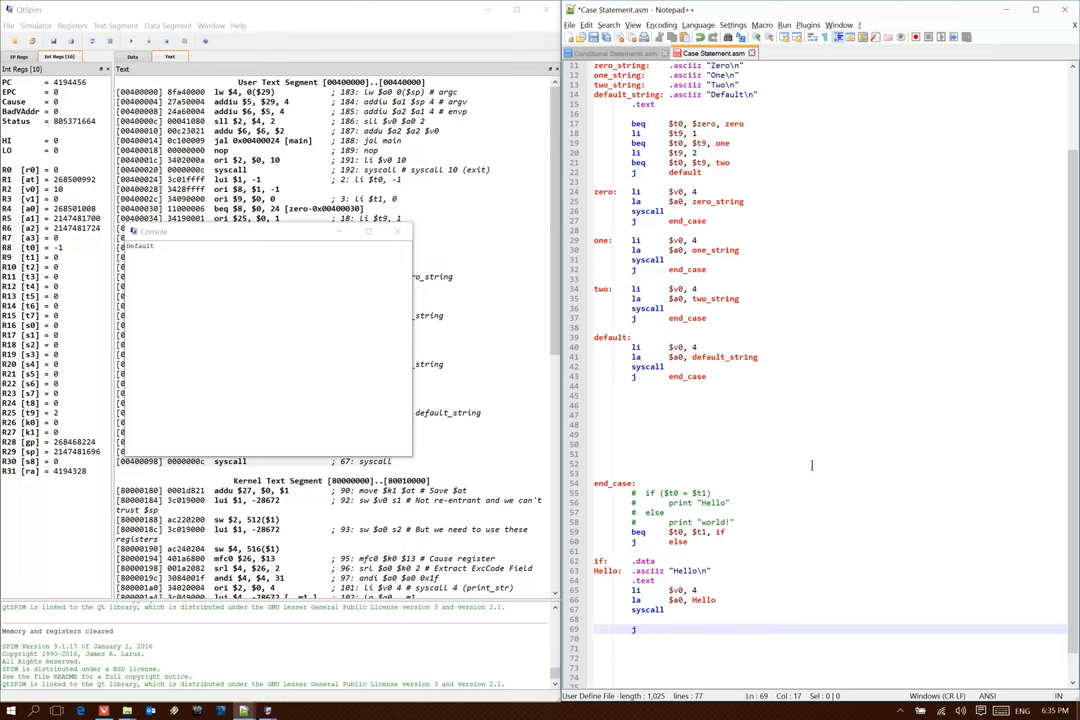
type("\tend_if")
type("  else:")
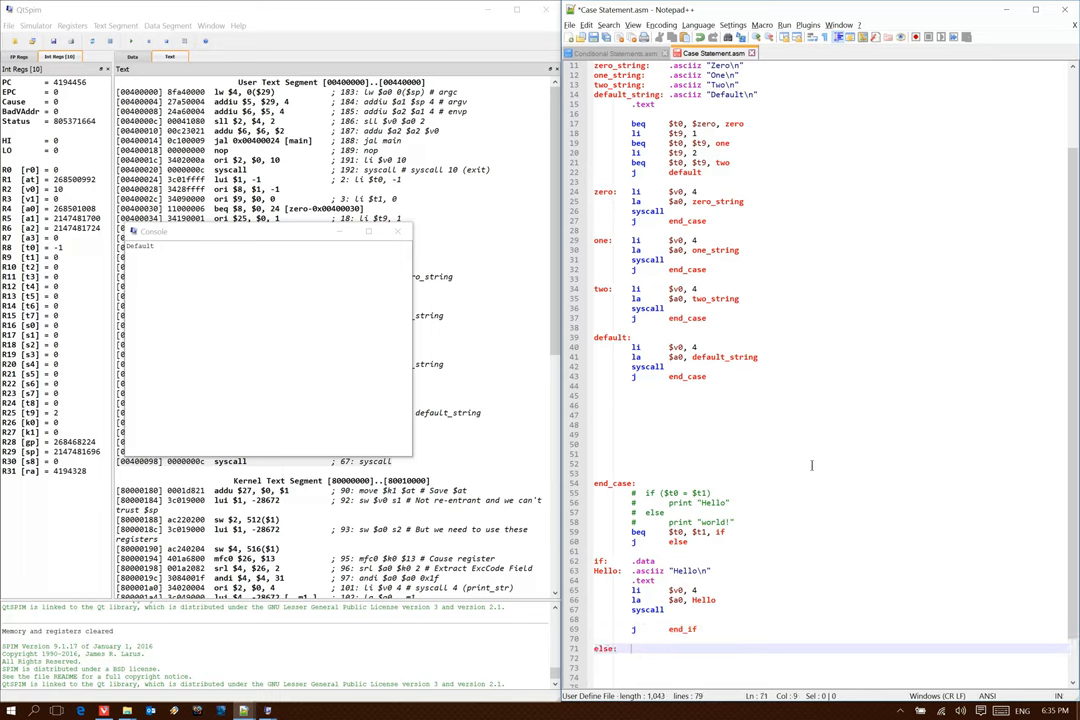
type("$v0, 4")
key("Return")
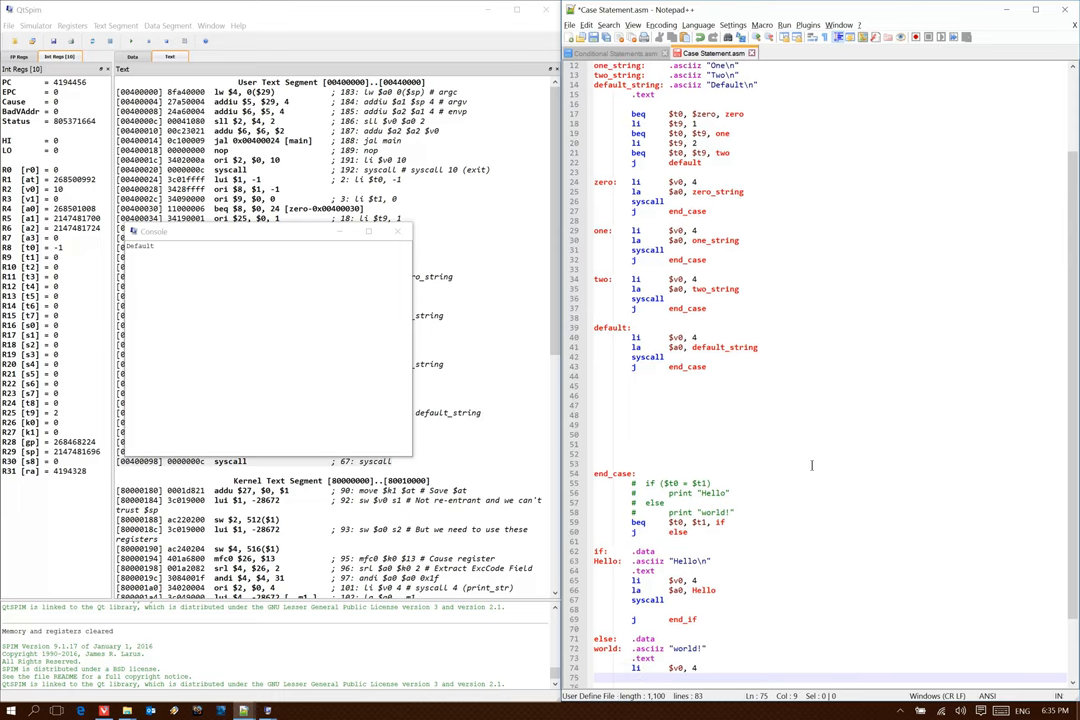
key("ctrl+v")
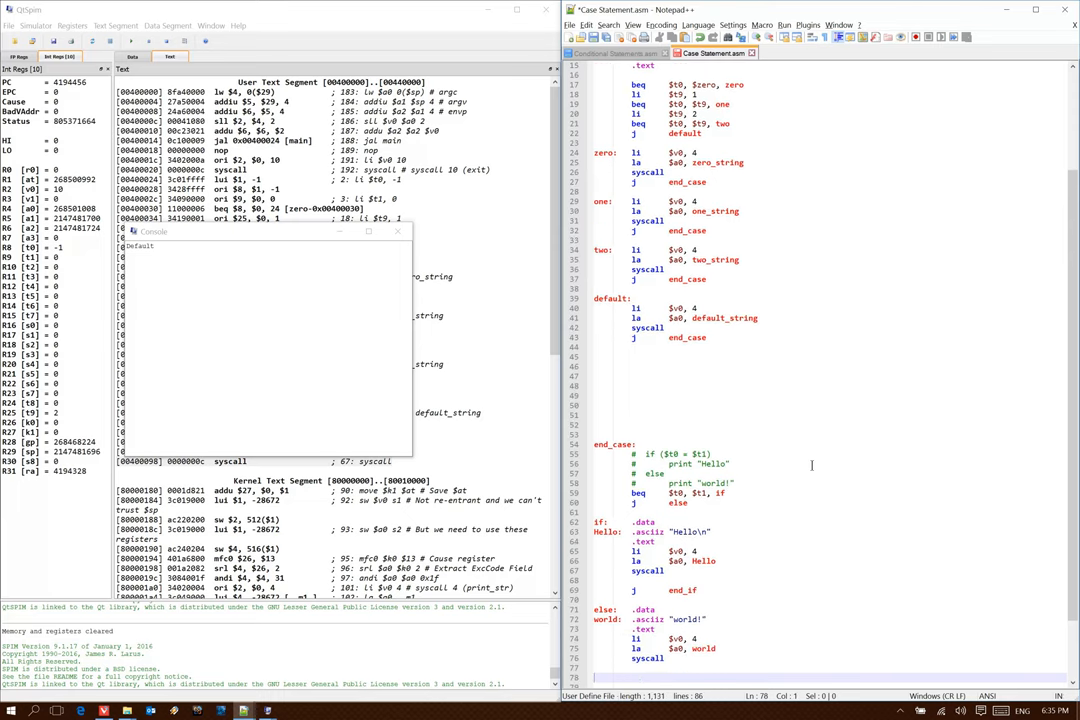
type("end_if:")
scroll(630, 420, "down", 2)
Add li $t0, 0 and li $t1, 0 before the if comment and run in QtSpim to print Hello
left_click(630, 423)
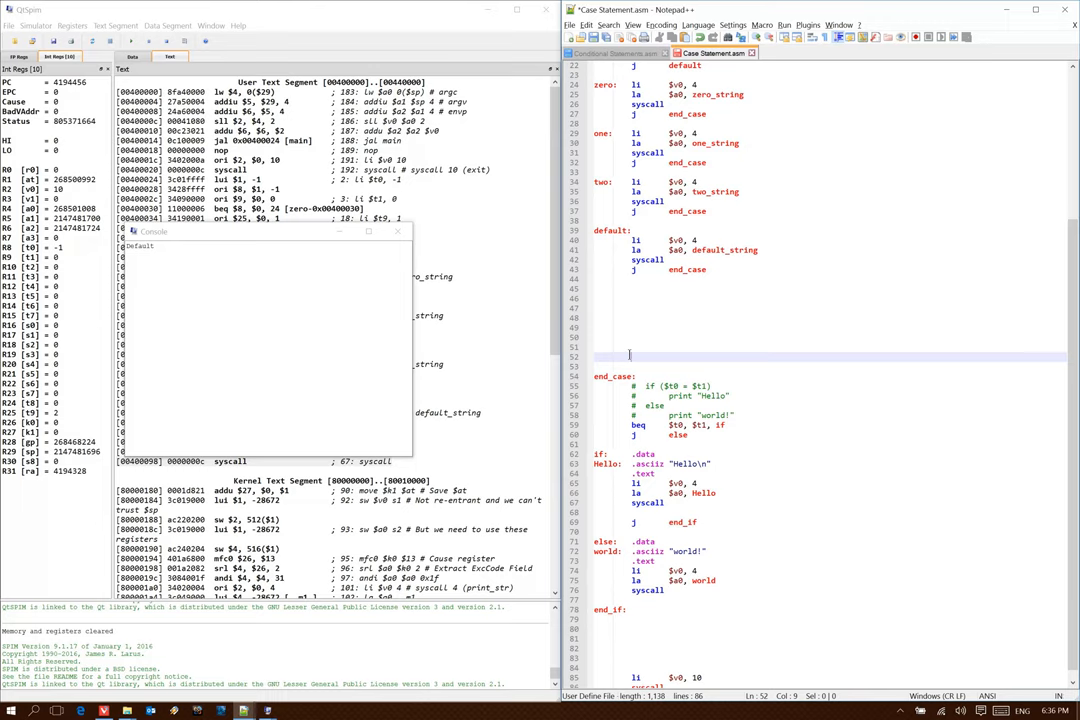
type("li\t$t0, ")
type("0,")
key("Return")
type("li\t$t1,")
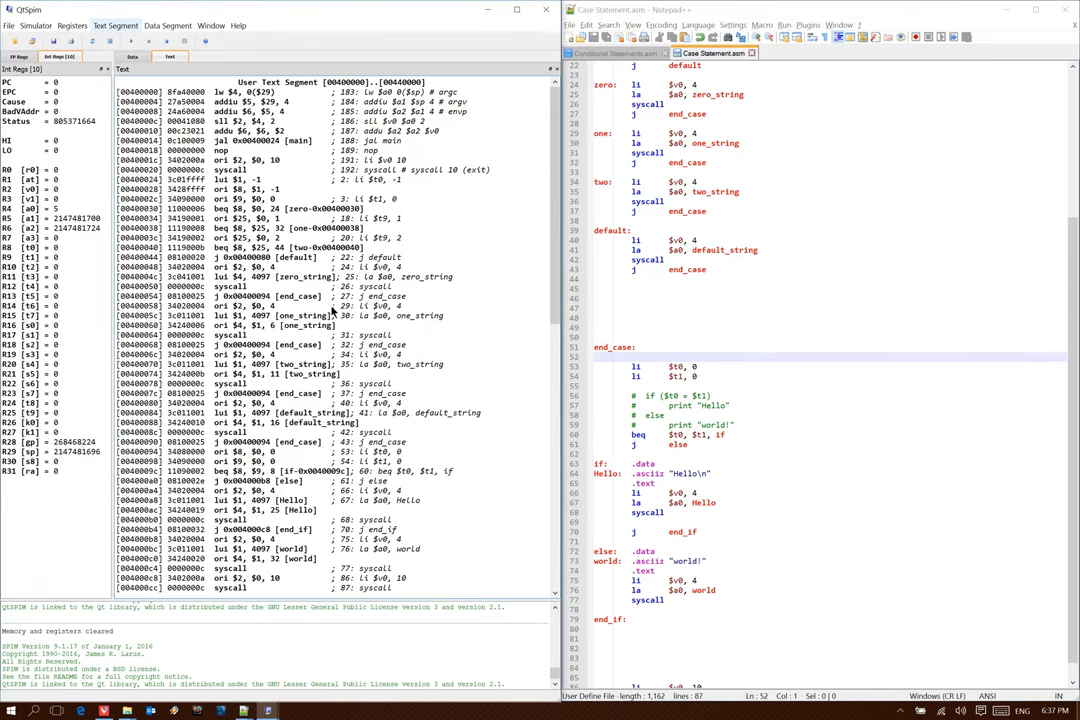
left_click(130, 42)
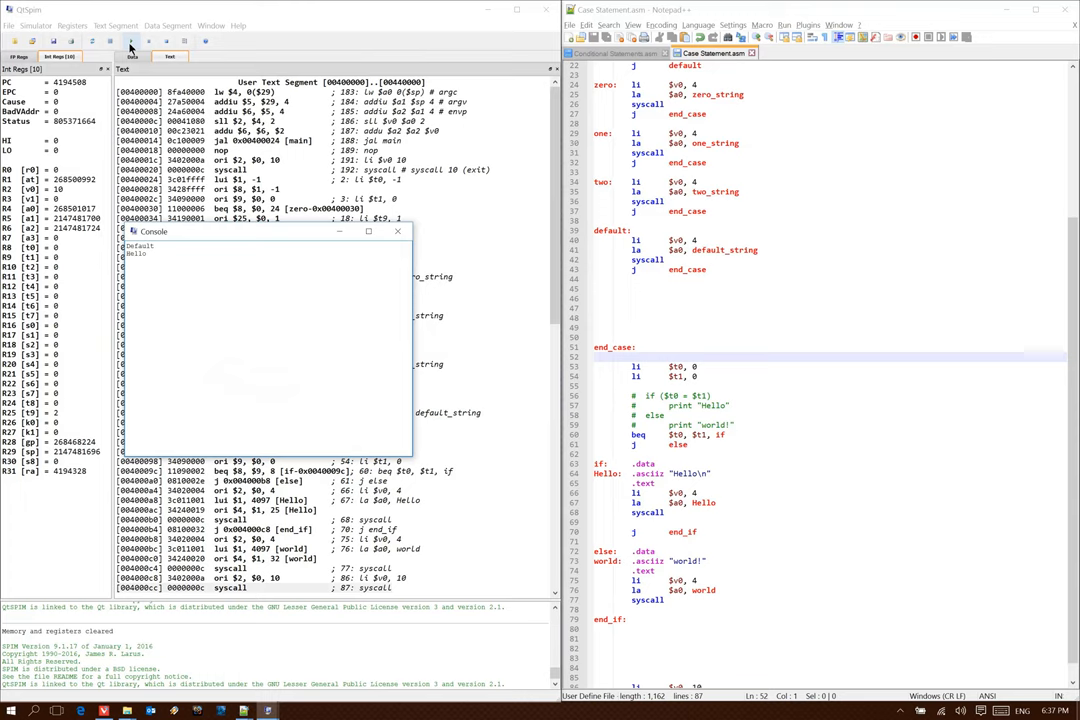
Change $t1 to 1 and rerun so the console prints world!
left_click(698, 376)
key("BackSpace")
type("1")
left_click(110, 42)
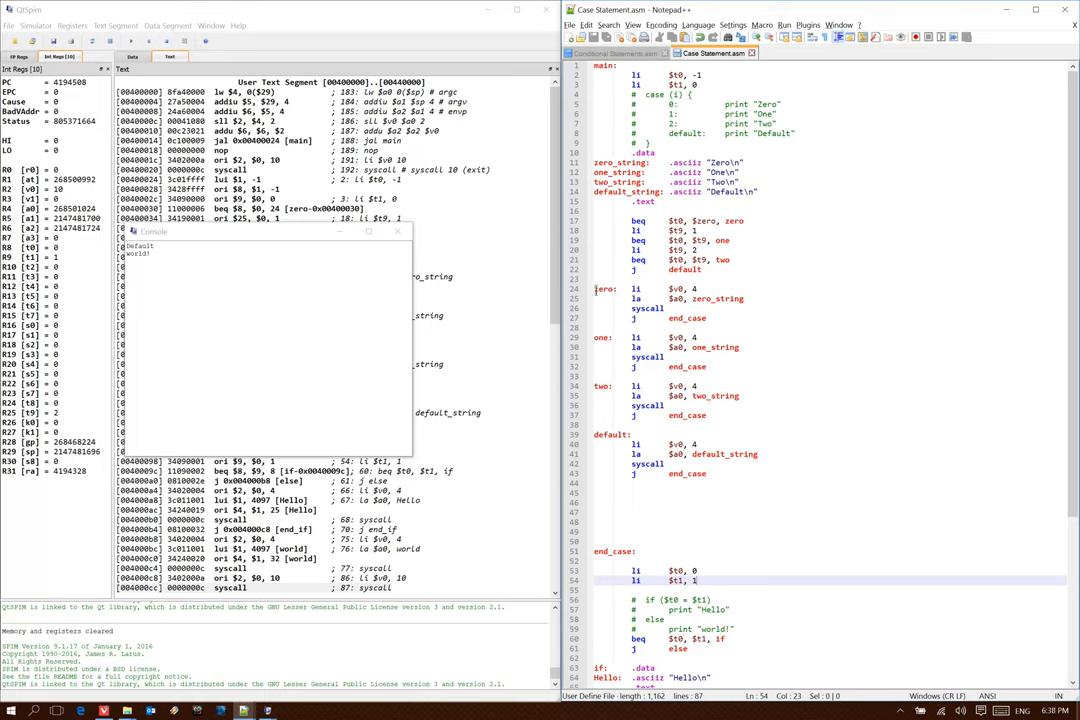
left_click(604, 318)
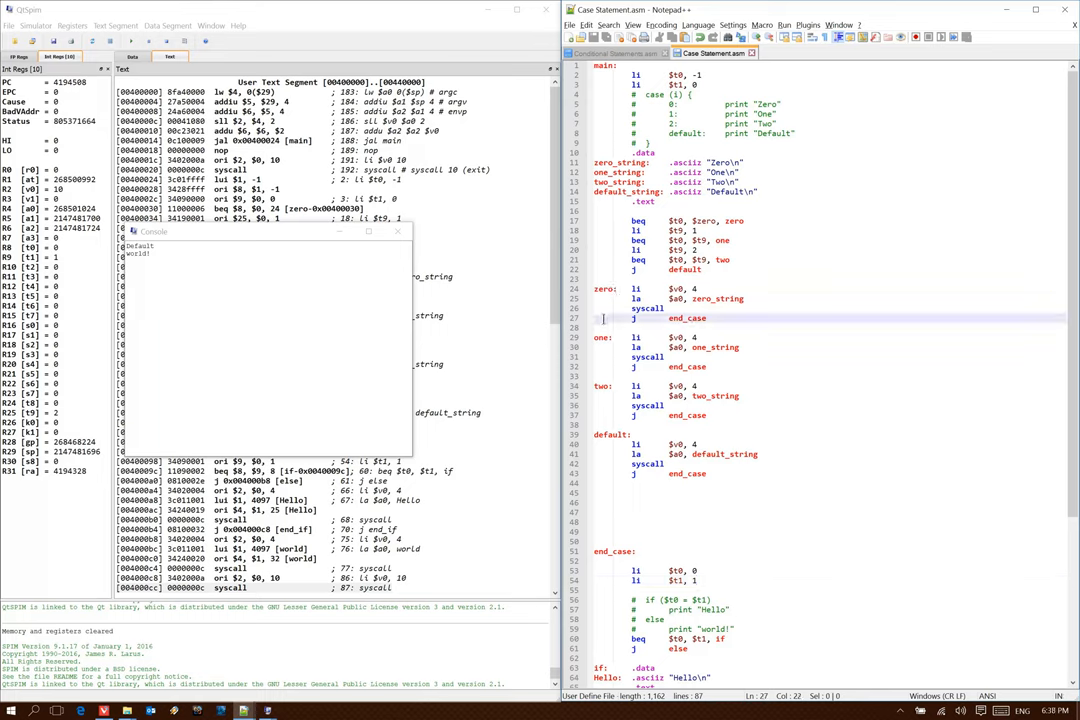
double_click(607, 553)
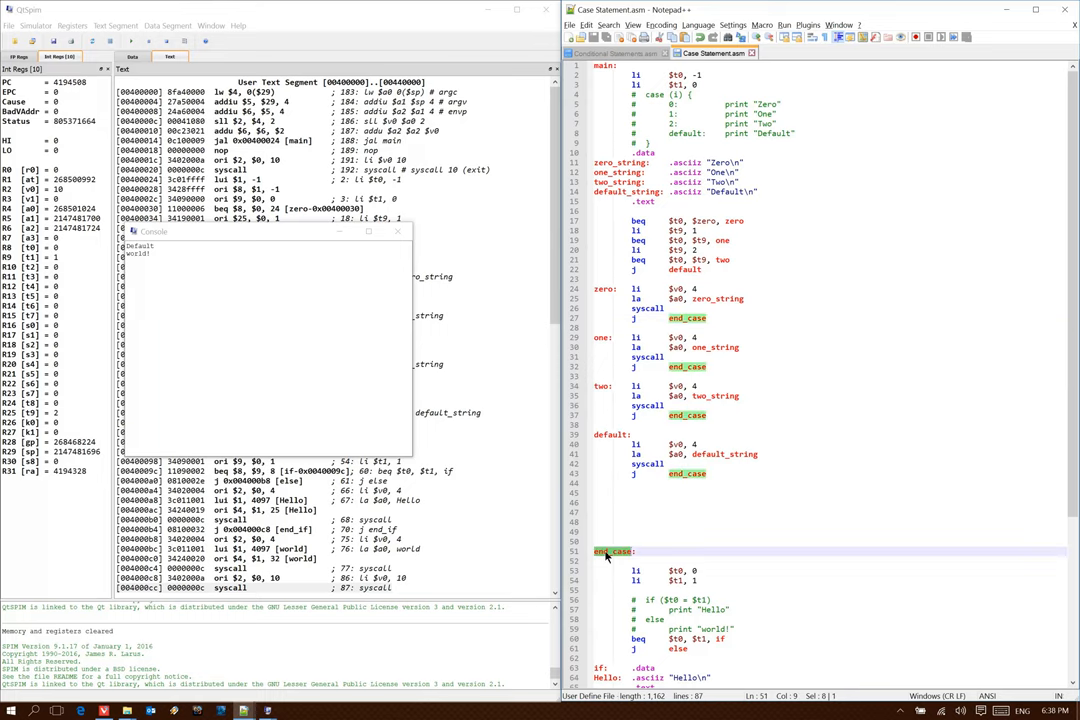
scroll(607, 556, "down", 8)
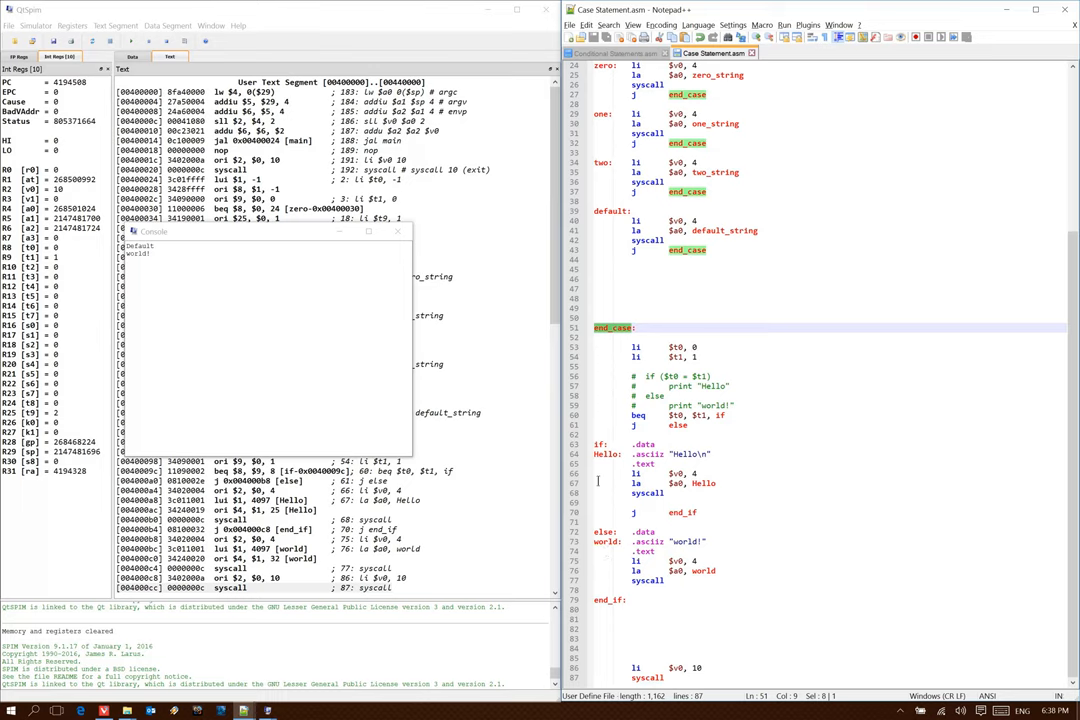
left_click_drag(740, 415, 596, 425)
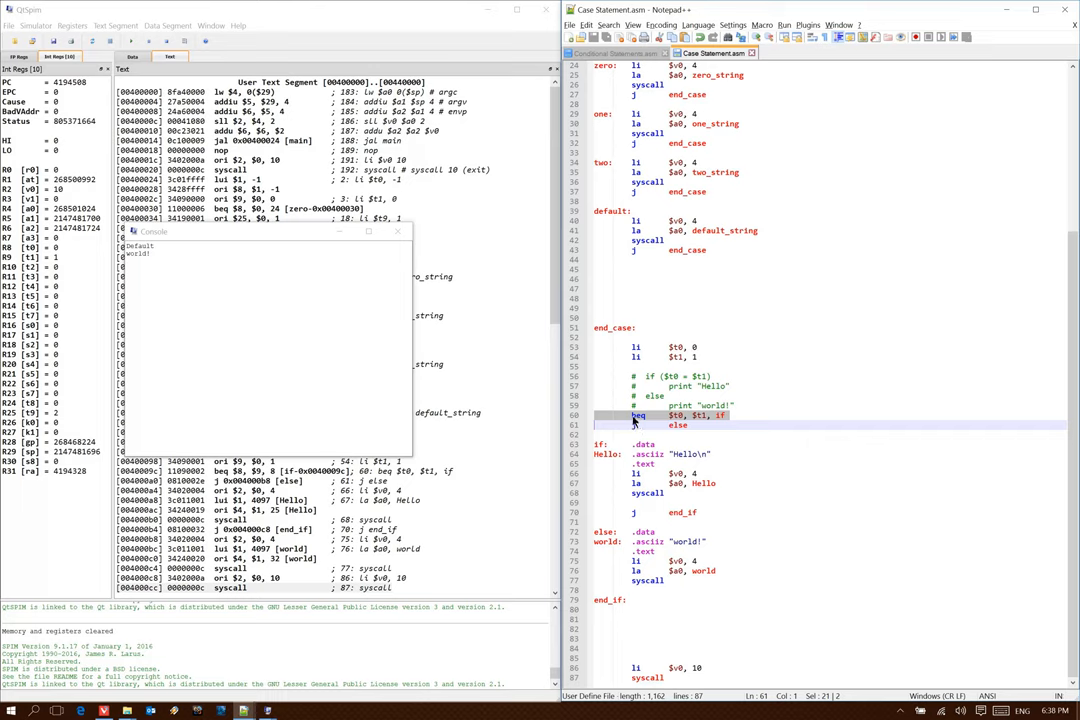
left_click(634, 416)
left_click_drag(634, 416, 710, 416)
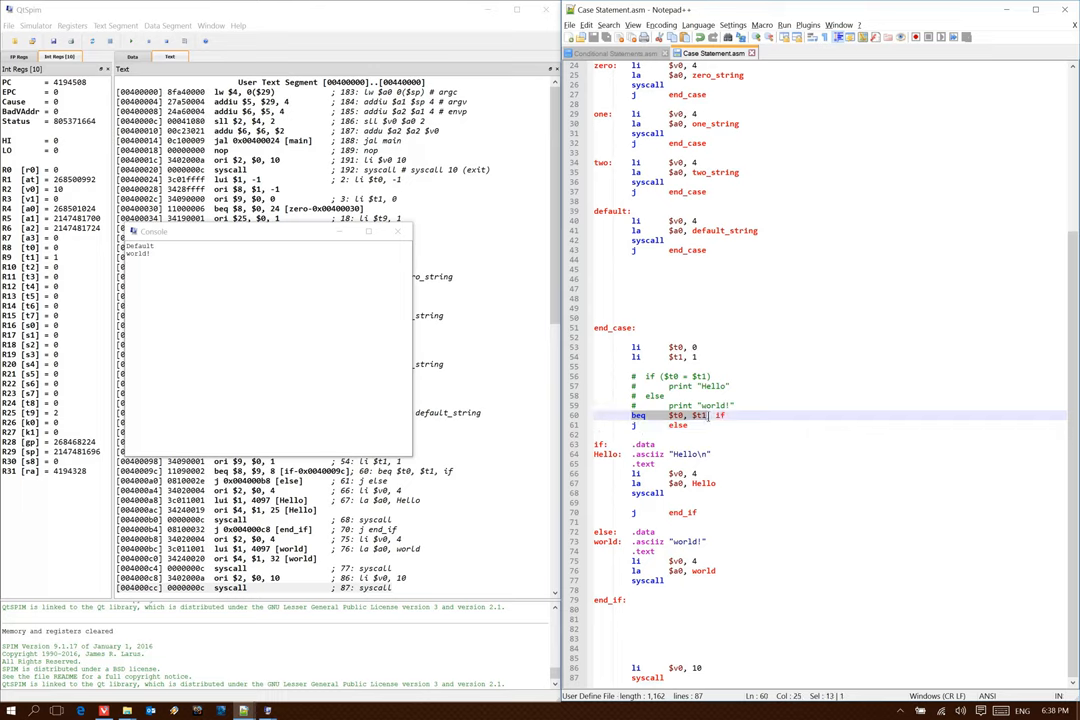